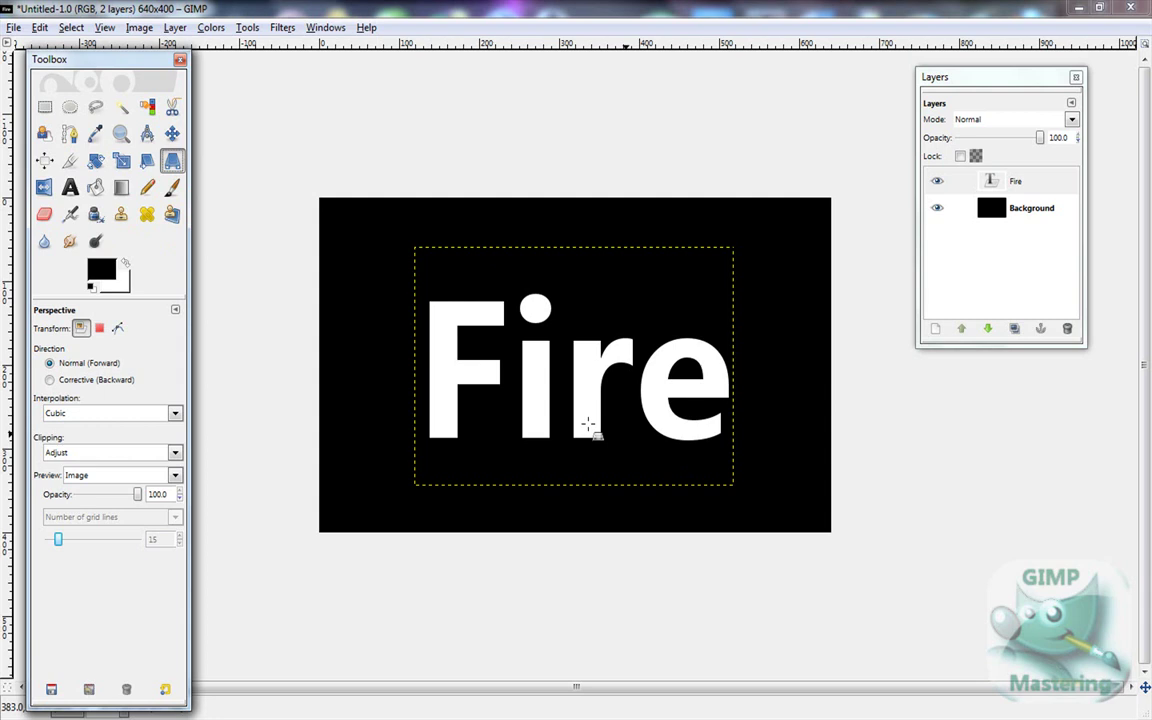
- Pull both top corners of the Fire text down in perspective and apply the transform
left_click(418, 250)
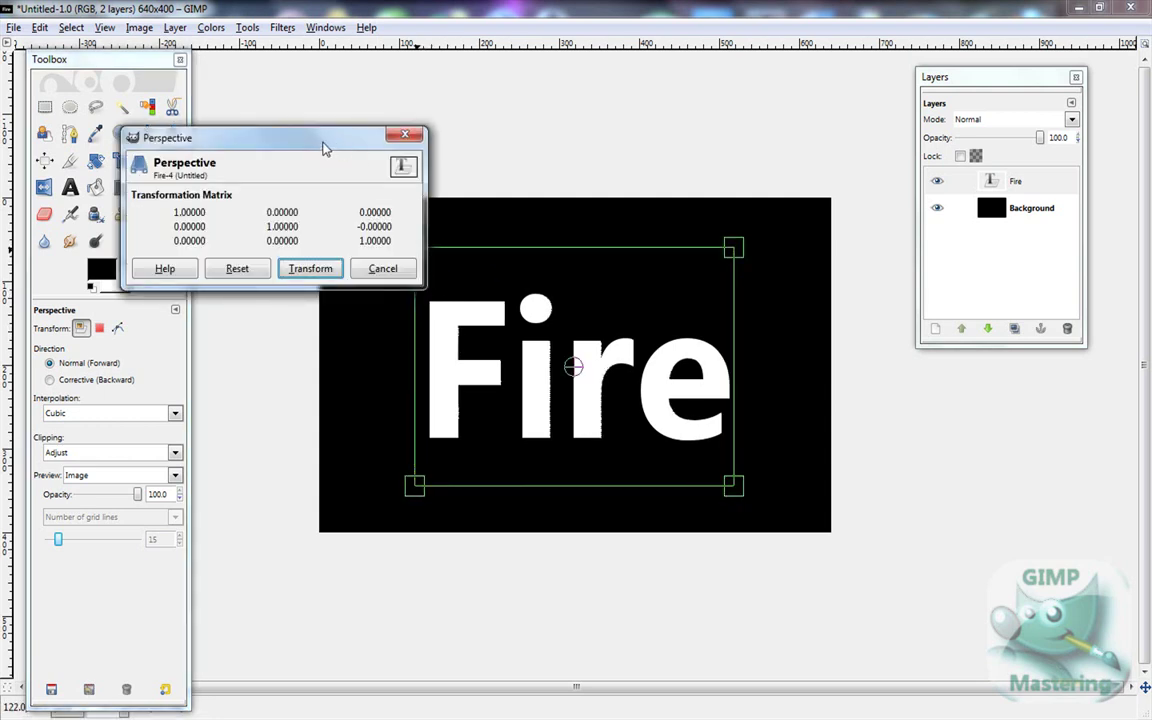
left_click(417, 252)
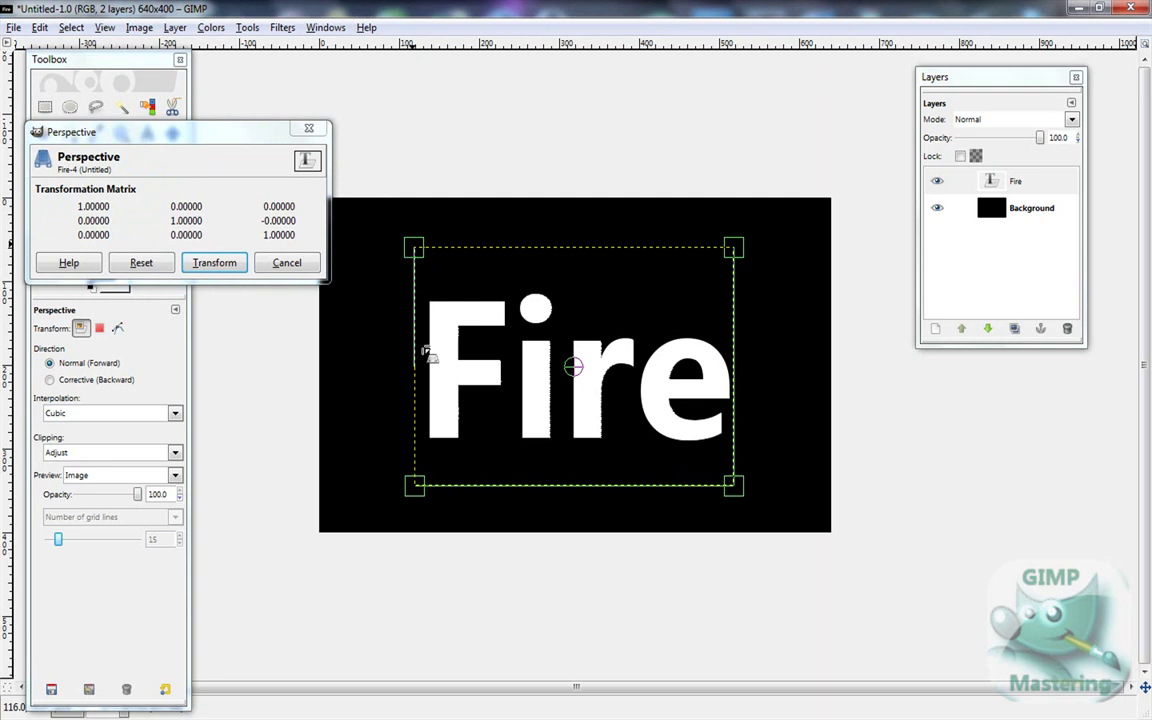
left_click_drag(425, 368, 425, 374)
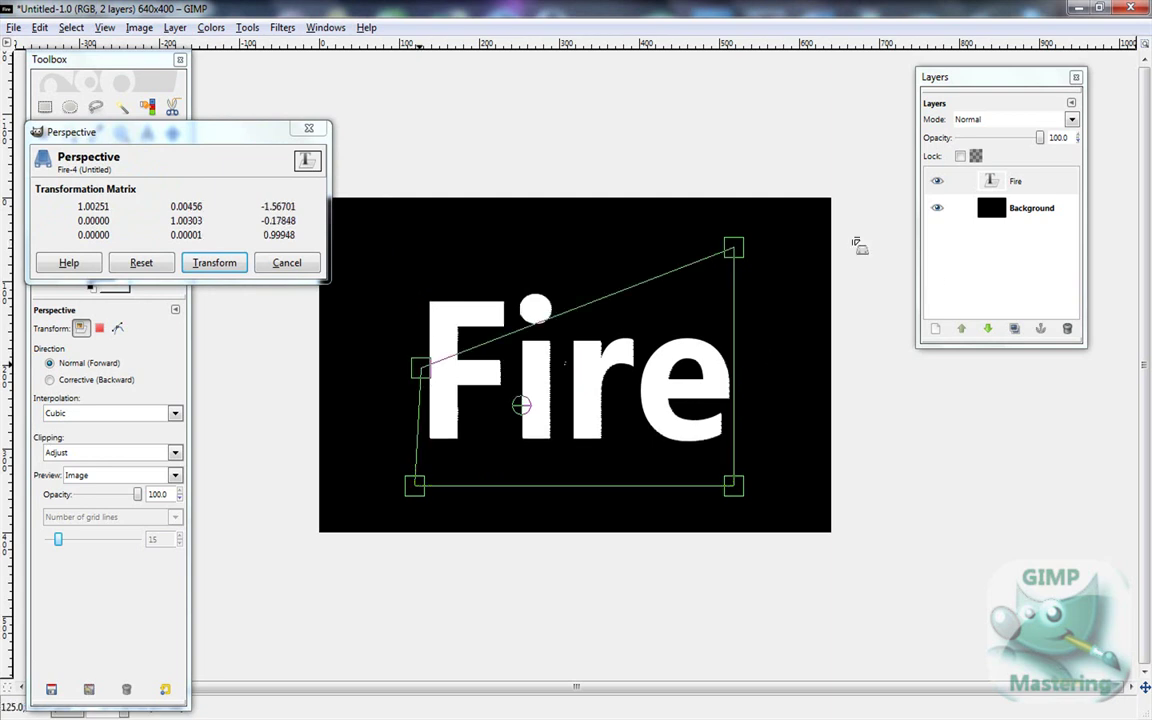
left_click(733, 249)
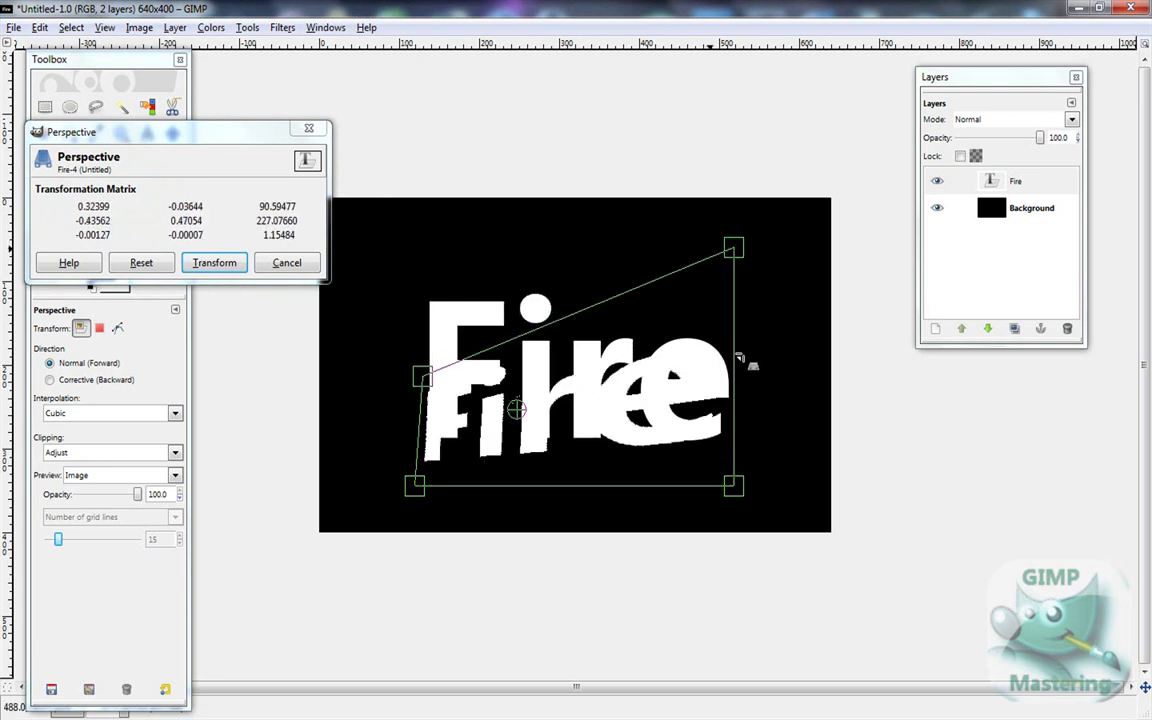
mouse_move(739, 358)
left_mouse_down()
mouse_move(730, 395)
mouse_move(722, 374)
left_mouse_up()
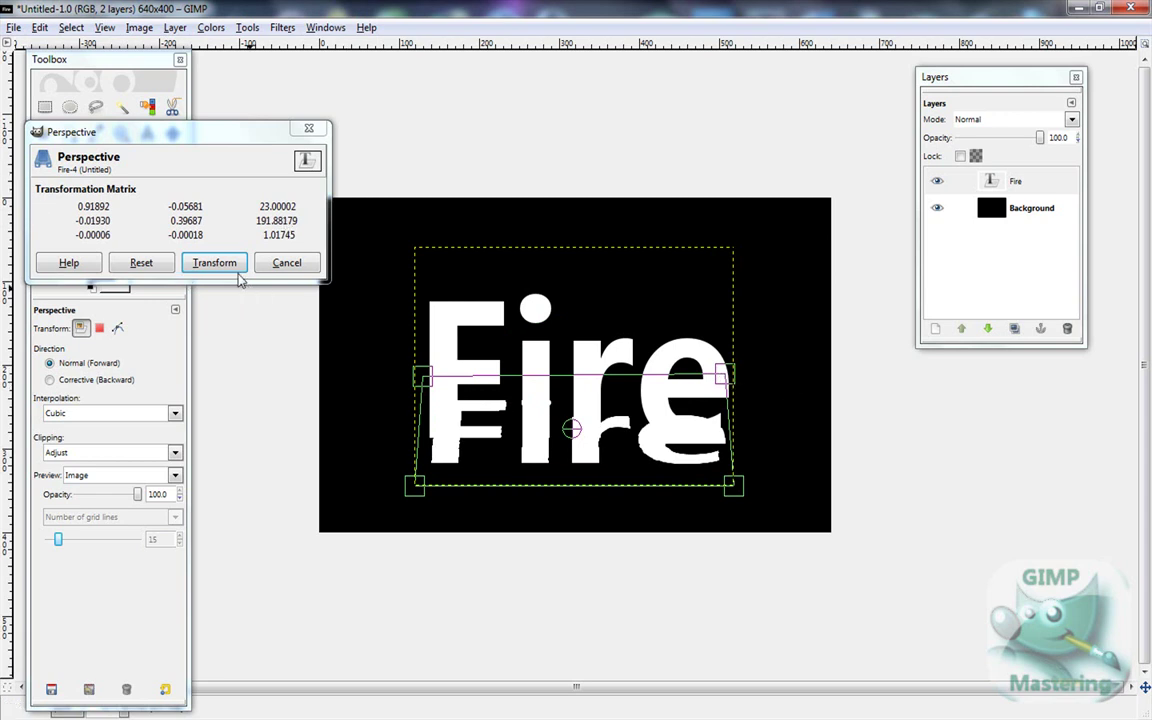
left_click(214, 263)
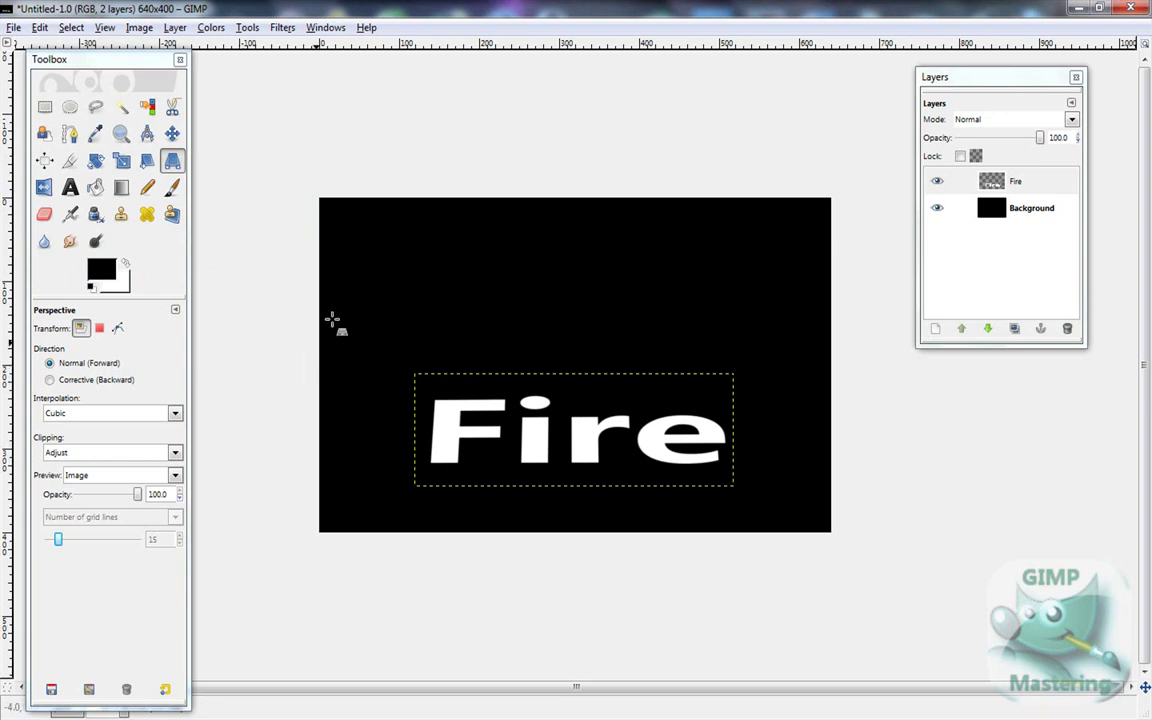
- Switch to the flame image and copy it to the clipboard
mouse_move(321, 715)
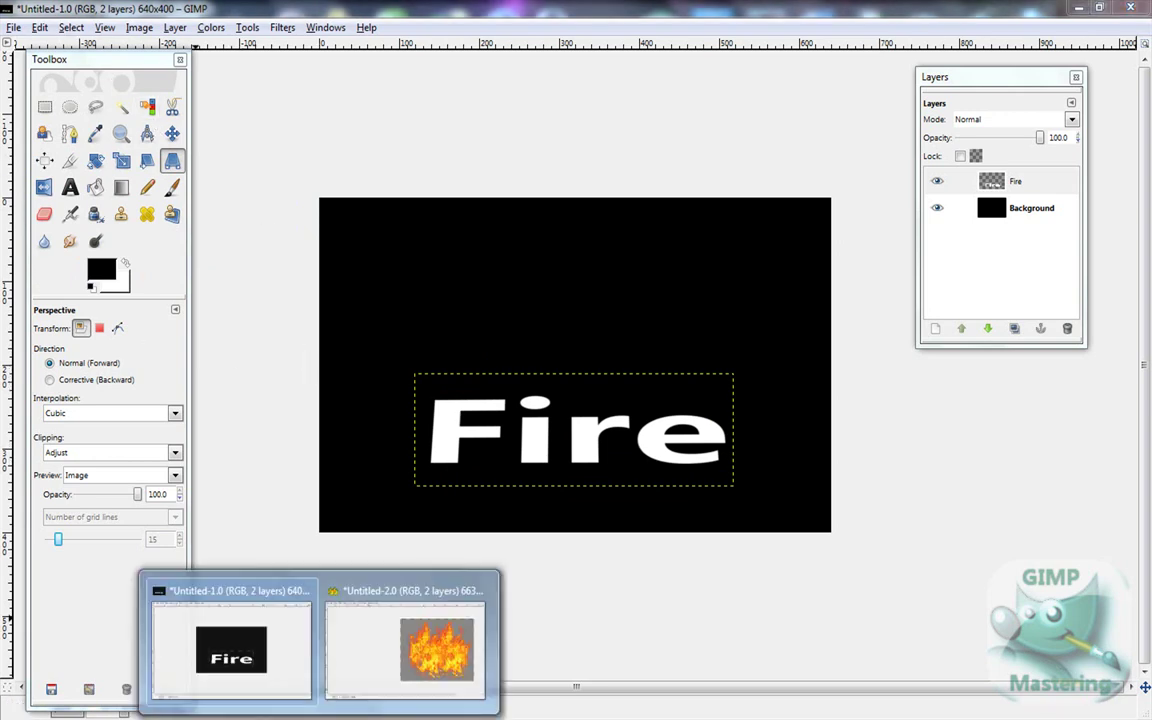
left_click(424, 672)
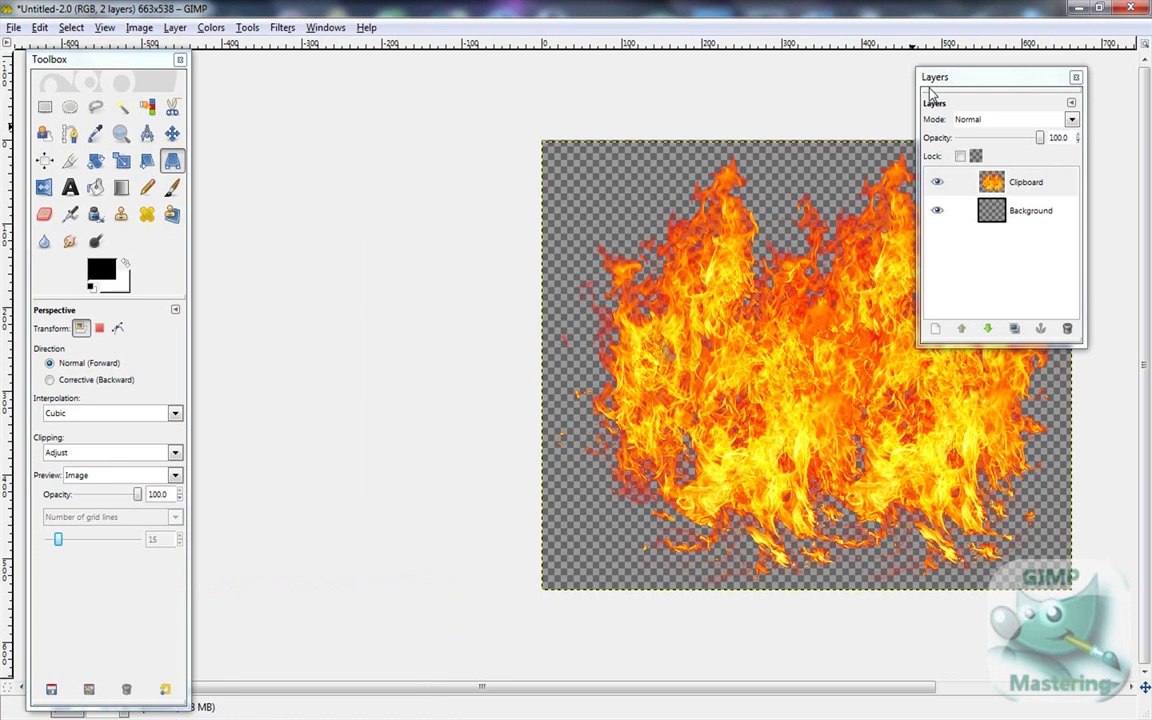
left_click_drag(930, 91, 272, 120)
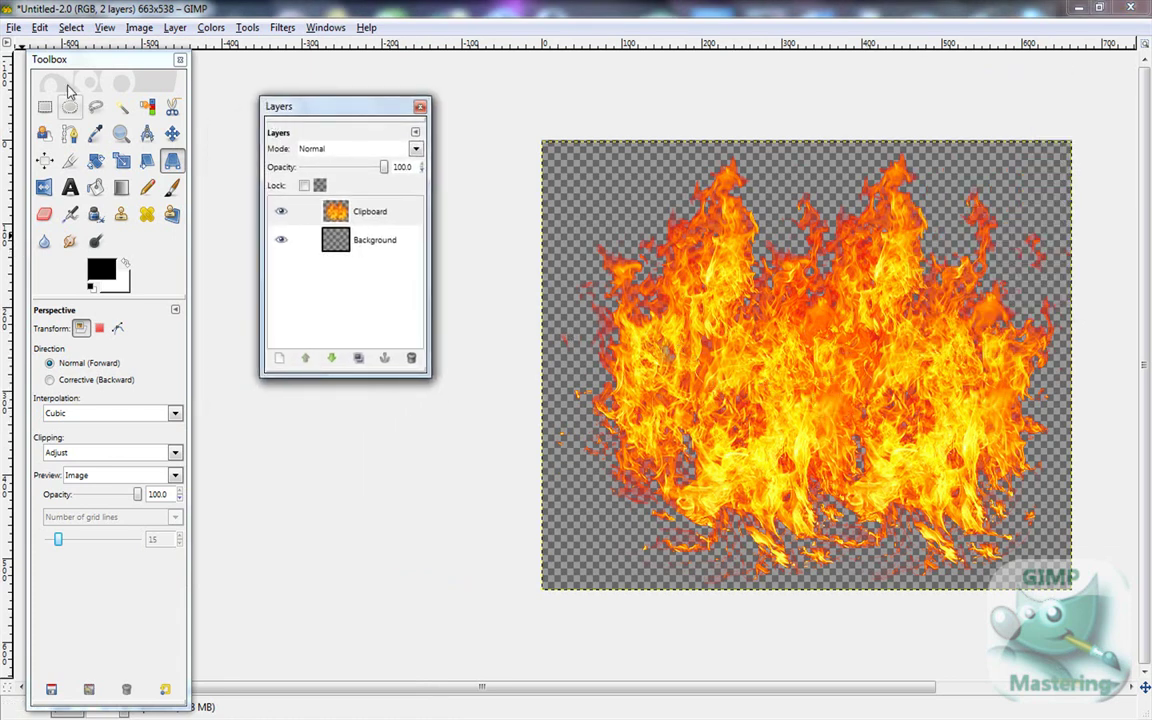
left_click(40, 27)
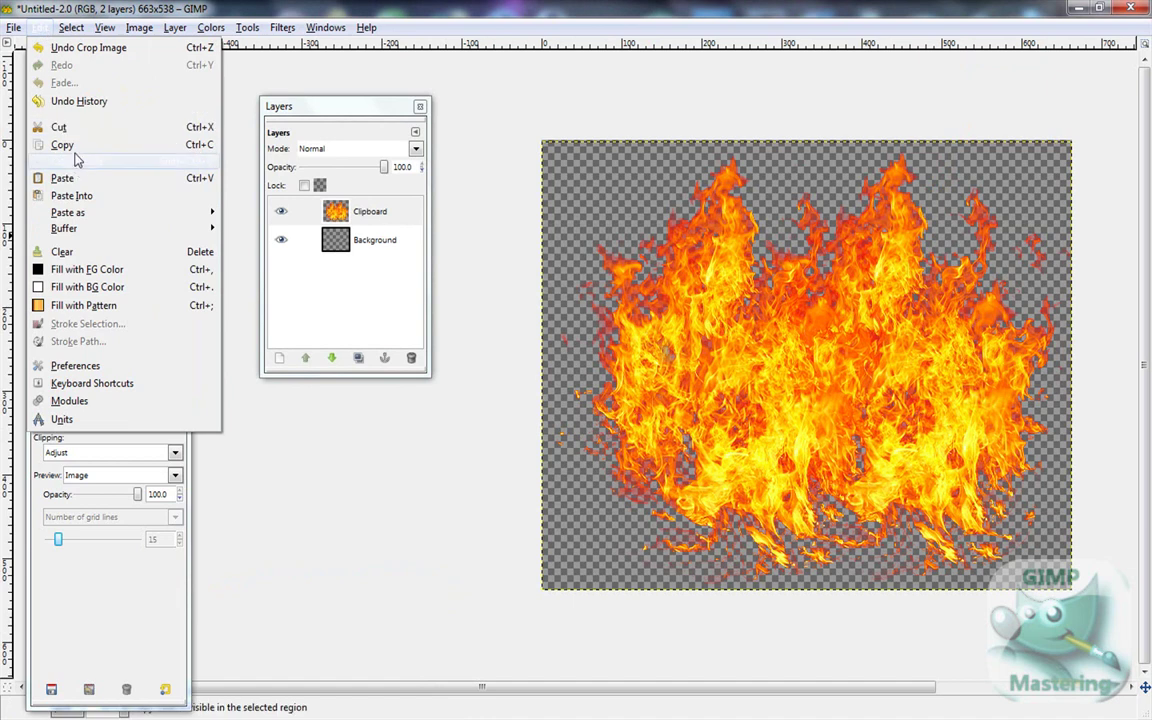
left_click(75, 150)
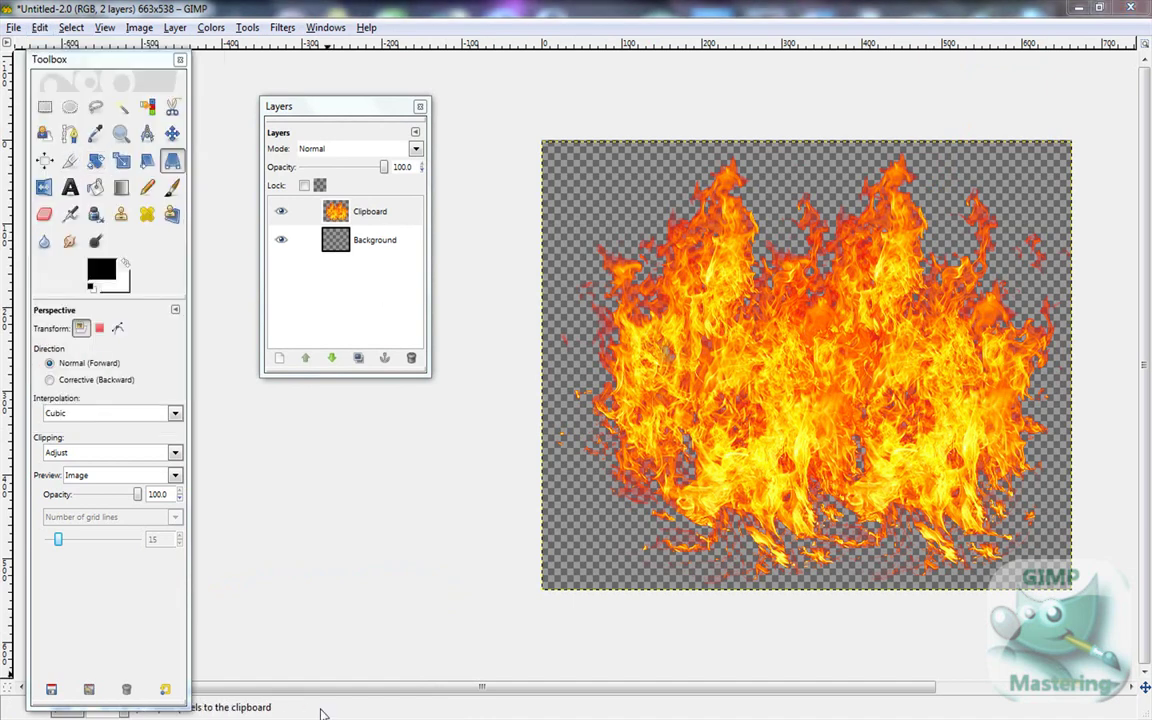
- Paste the flames as a new layer in the Fire image and shift them up to fill the canvas
mouse_move(321, 712)
left_click(275, 676)
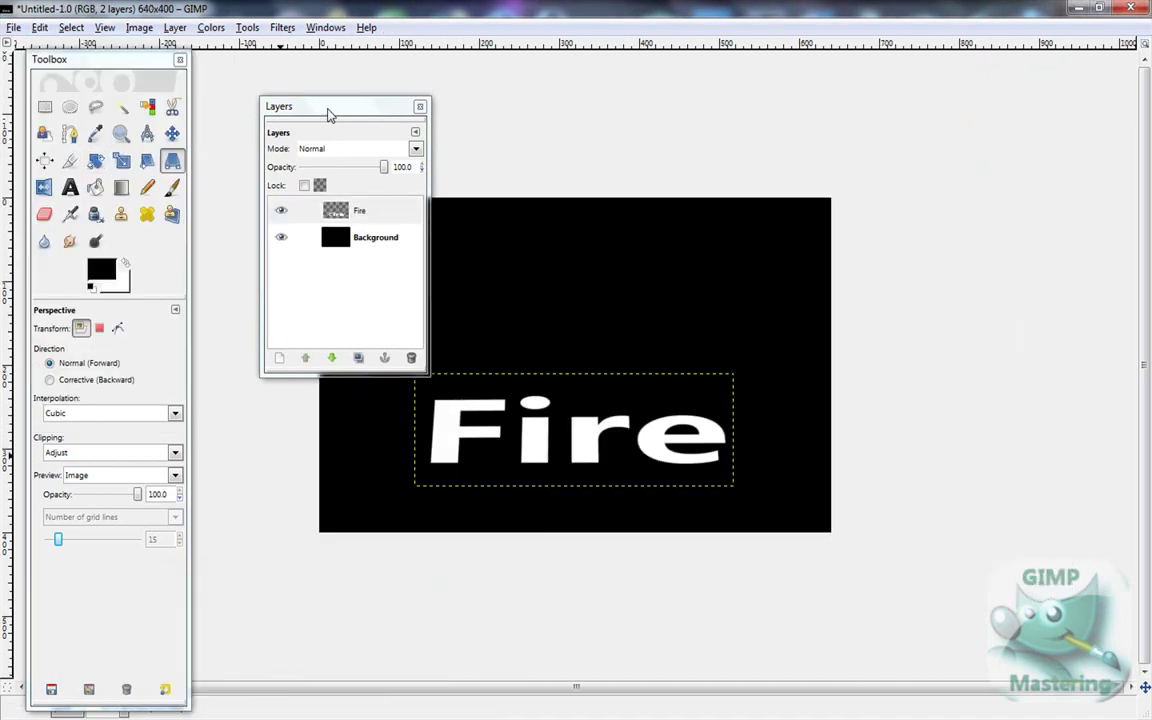
left_click_drag(327, 113, 993, 110)
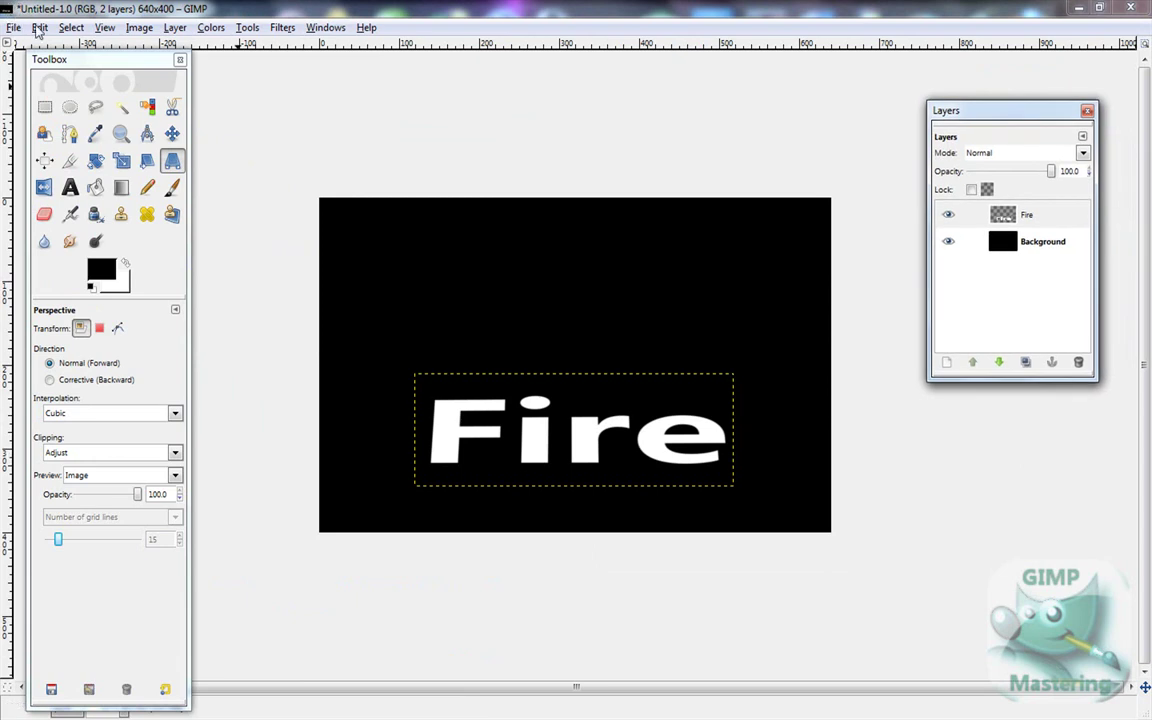
left_click(39, 28)
mouse_move(103, 216)
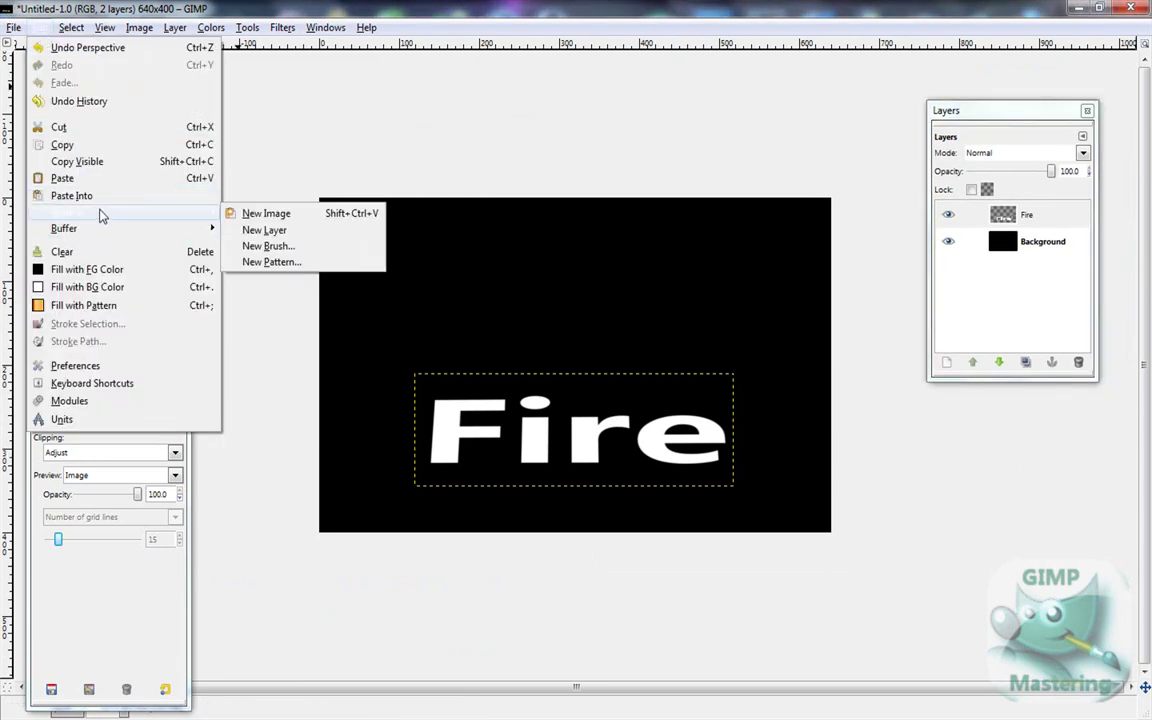
left_click(283, 232)
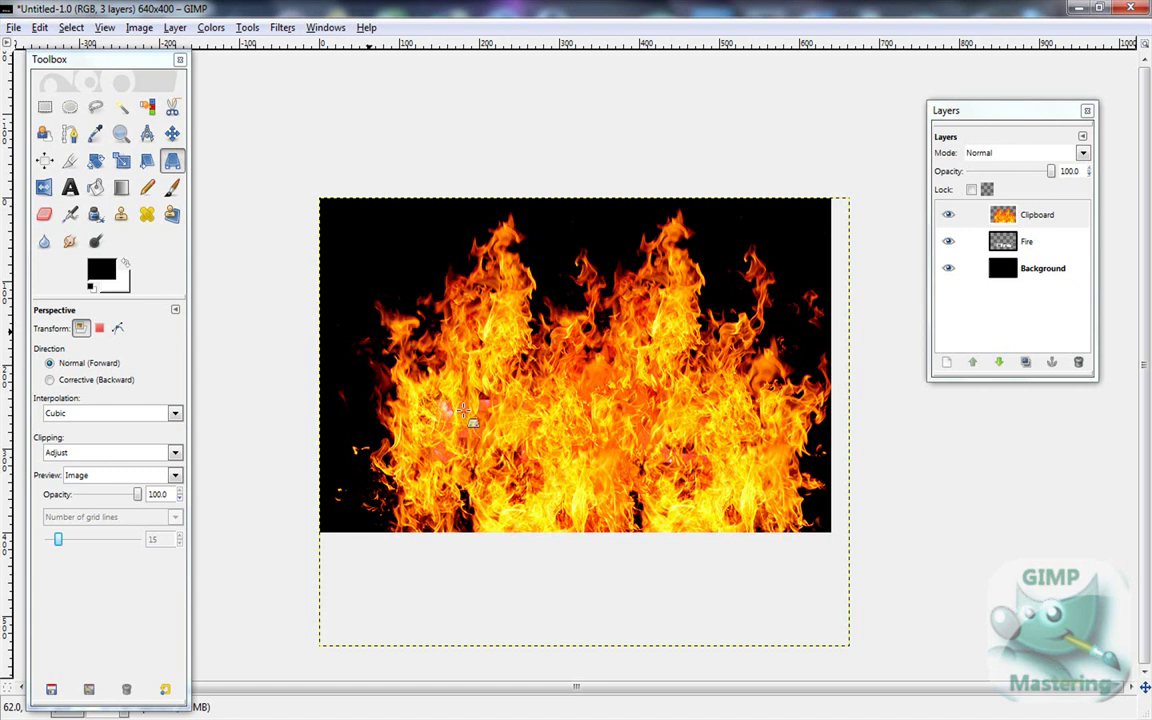
left_click(172, 133)
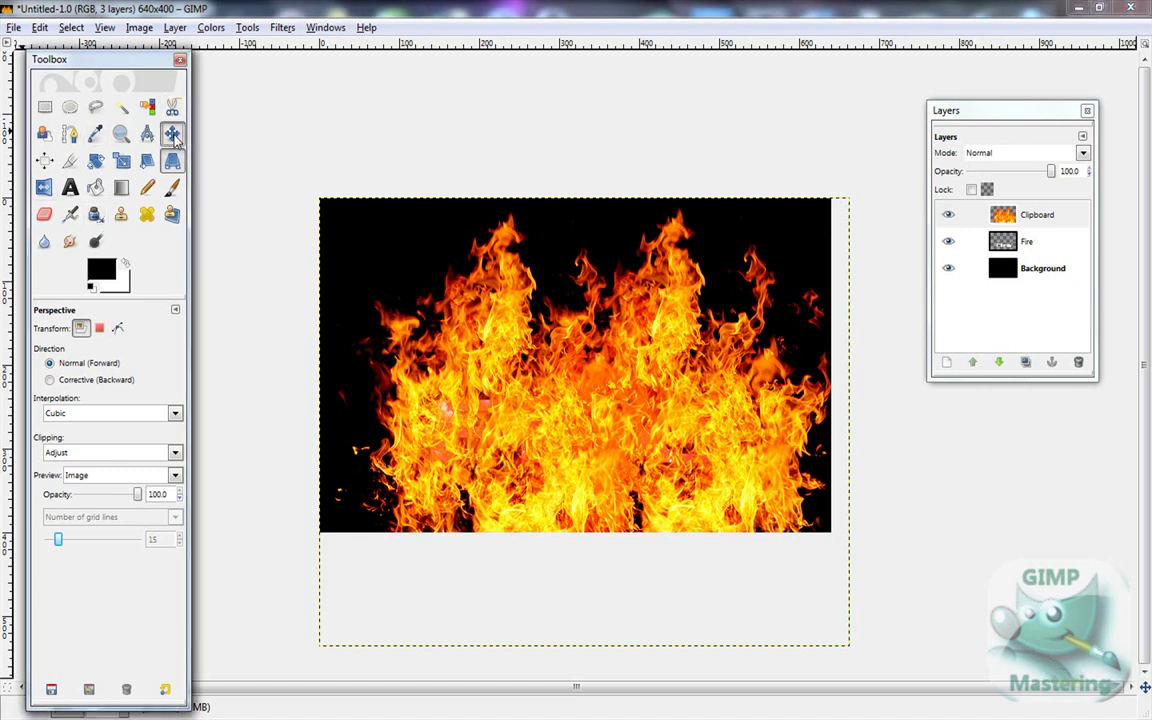
left_click_drag(527, 399, 511, 304)
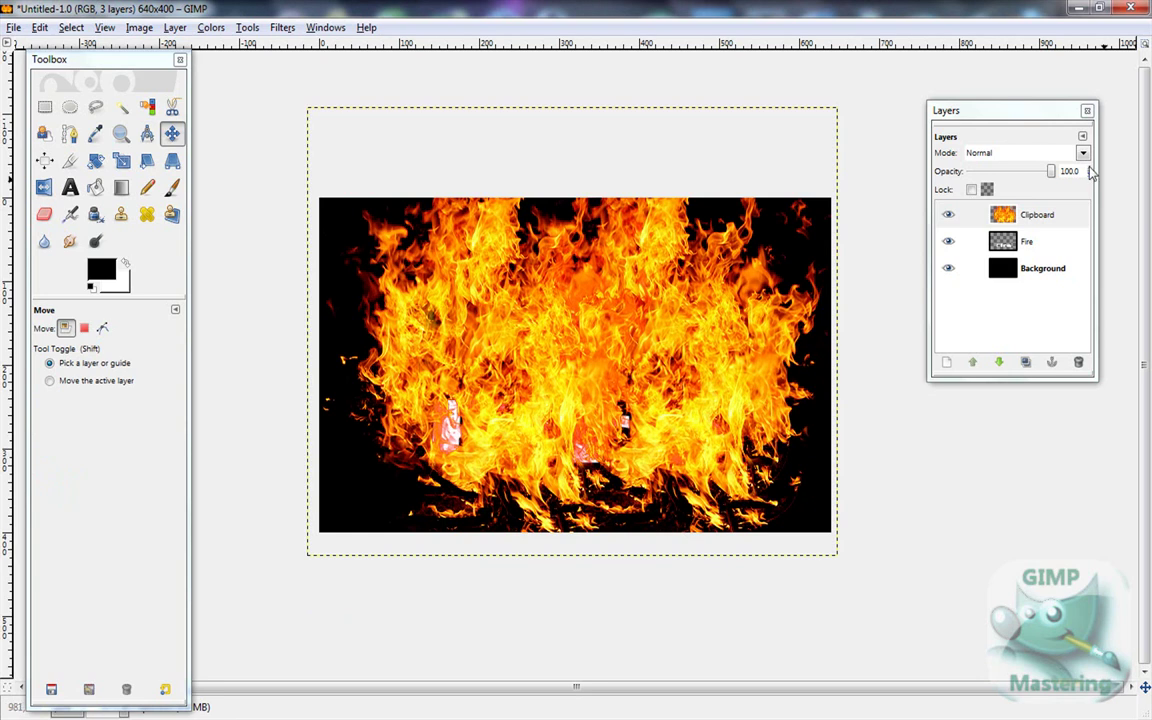
- Set the Clipboard flame layer's mode to Hard light and nudge it up slightly
left_click(1024, 203)
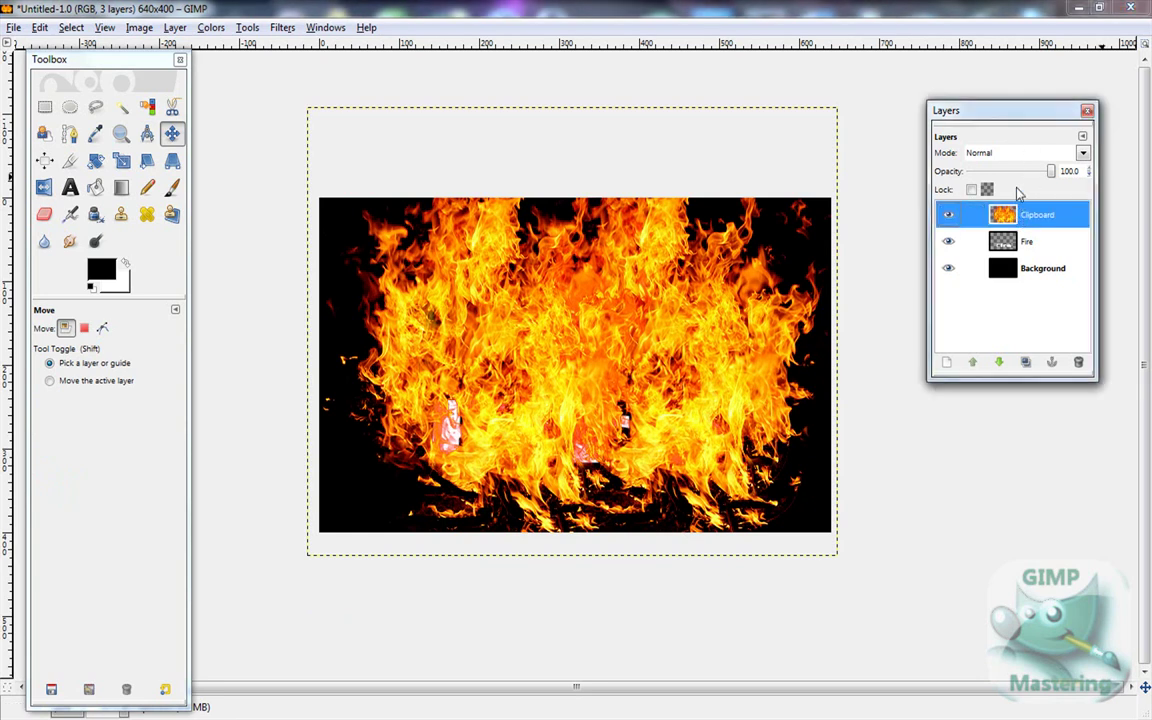
left_click(1013, 154)
left_click(1013, 165)
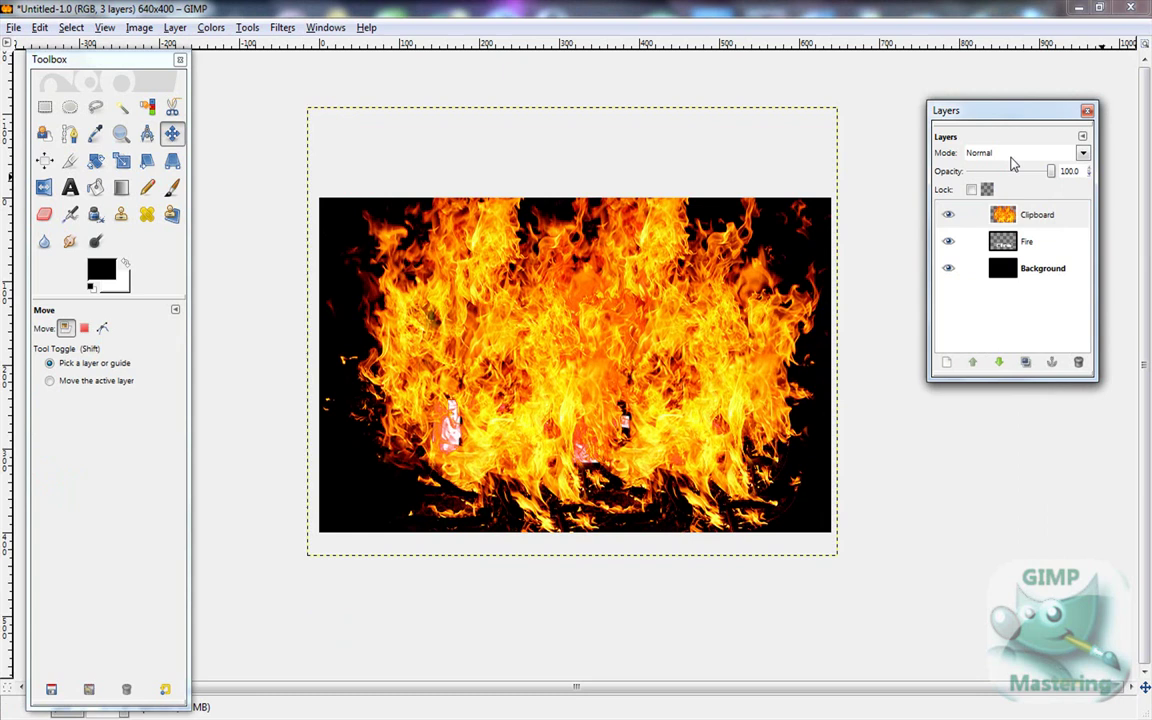
left_click(1013, 155)
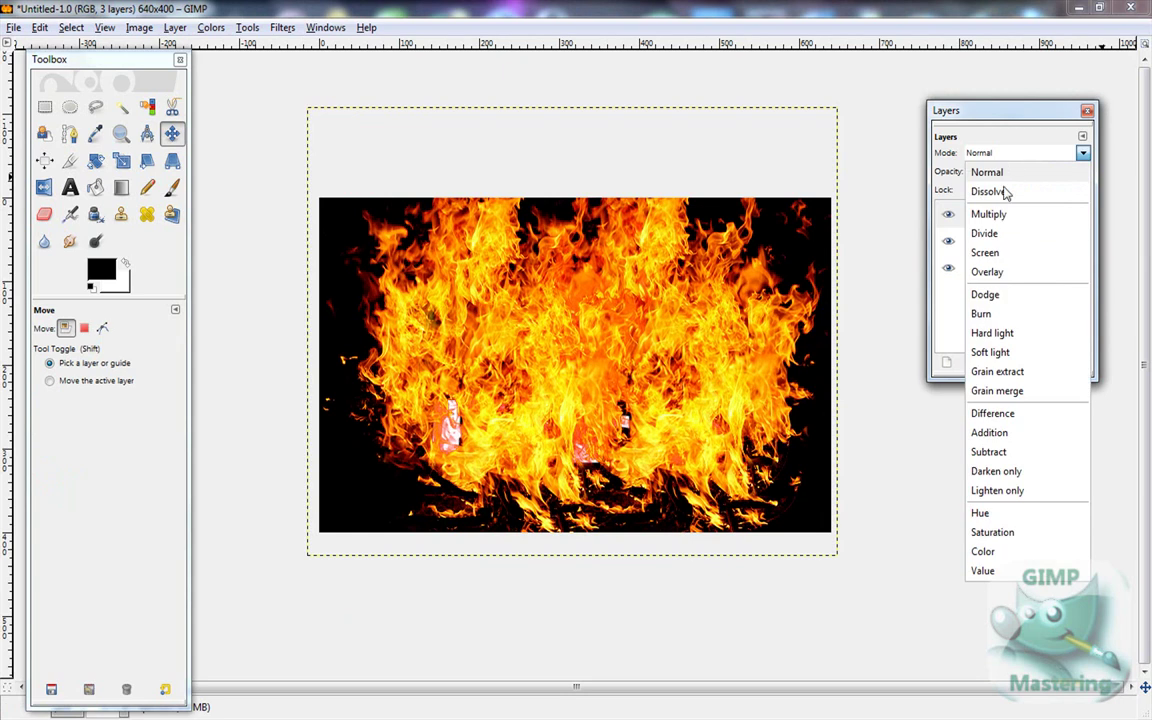
left_click(992, 333)
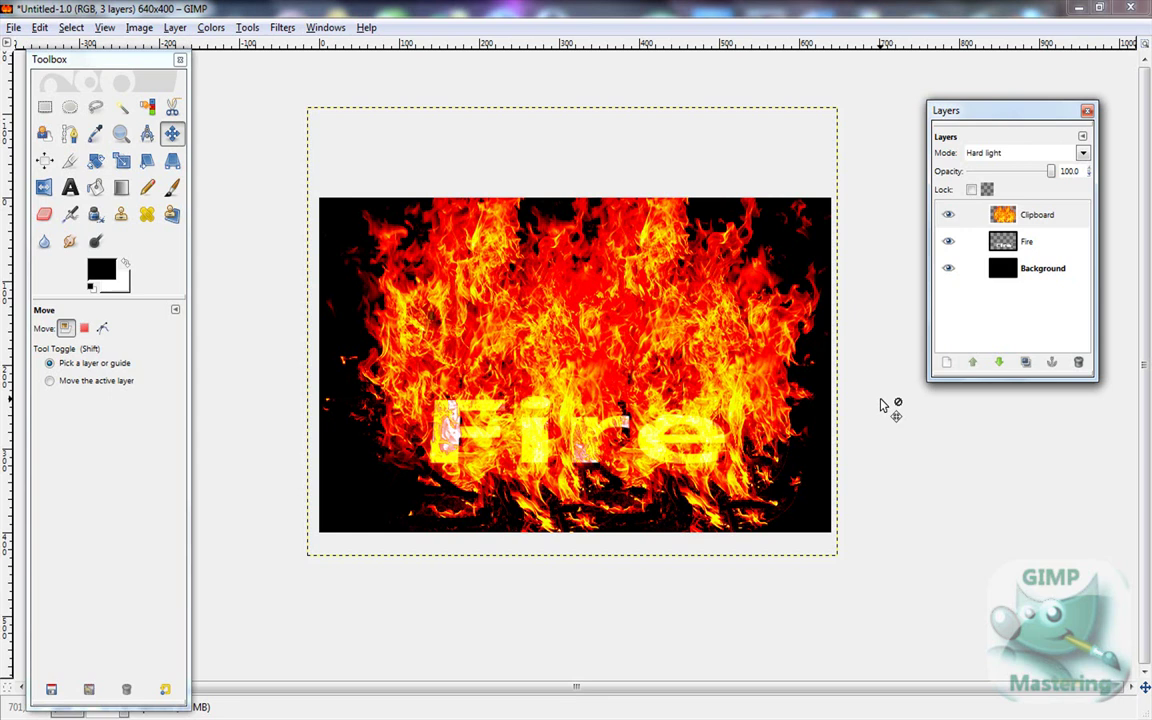
mouse_move(556, 429)
left_mouse_down()
mouse_move(558, 408)
mouse_move(553, 421)
left_mouse_up()
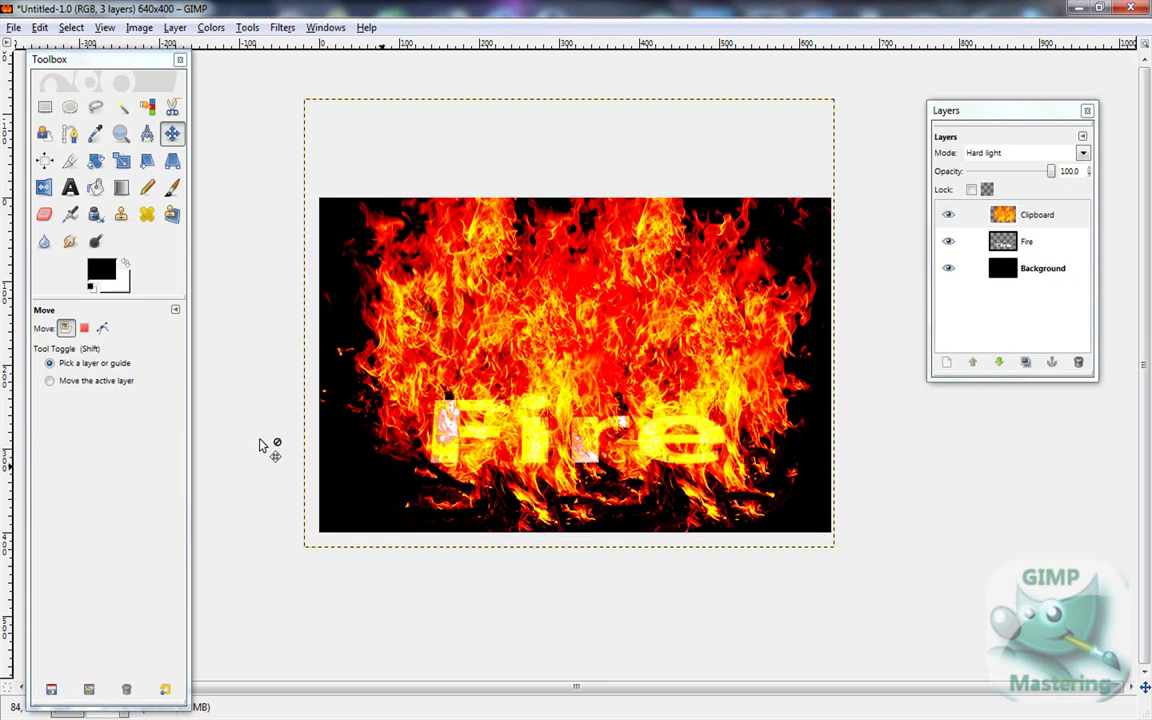
- Erase the stray flames around the lower-left of the F with the Eraser
left_click(44, 213)
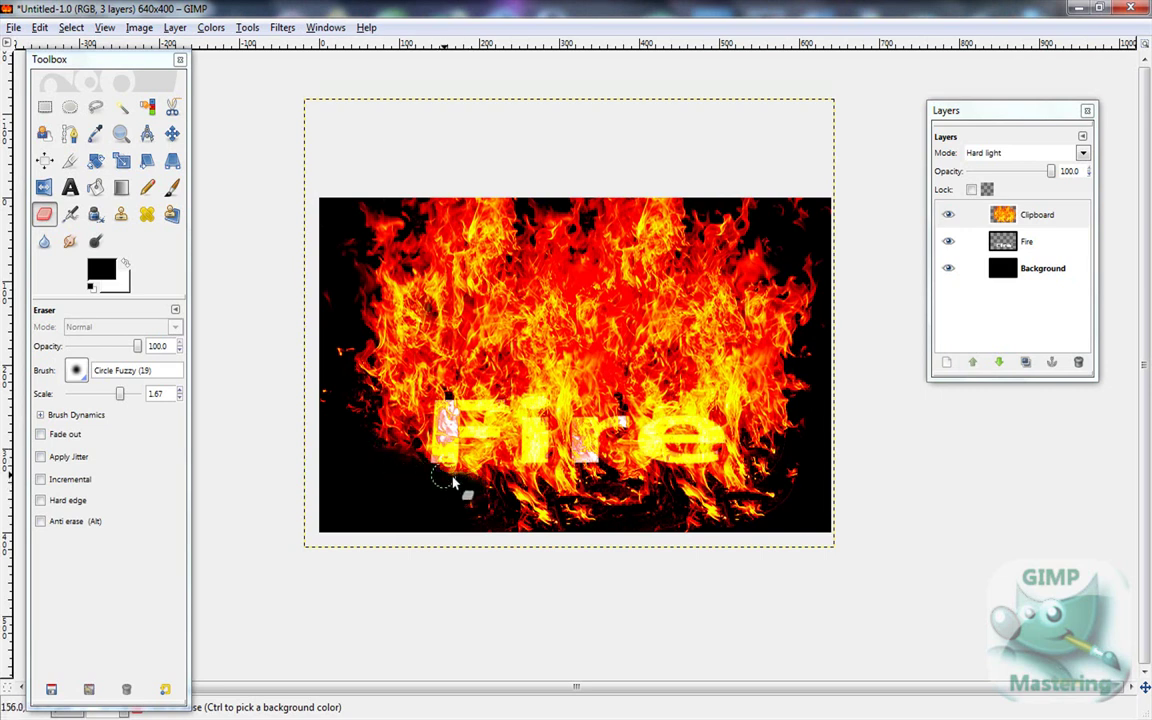
mouse_move(450, 473)
left_mouse_down()
mouse_move(489, 484)
mouse_move(487, 512)
mouse_move(479, 483)
mouse_move(473, 500)
mouse_move(475, 527)
mouse_move(515, 473)
mouse_move(490, 468)
mouse_move(533, 466)
mouse_move(530, 493)
mouse_move(540, 479)
mouse_move(516, 484)
mouse_move(529, 475)
mouse_move(527, 541)
mouse_move(543, 493)
mouse_move(561, 488)
mouse_move(471, 464)
mouse_move(475, 449)
mouse_move(490, 452)
mouse_move(508, 459)
mouse_move(458, 465)
mouse_move(469, 444)
mouse_move(519, 463)
mouse_move(474, 457)
mouse_move(550, 478)
mouse_move(563, 466)
mouse_move(660, 476)
mouse_move(625, 480)
mouse_move(728, 470)
mouse_move(789, 494)
mouse_move(784, 522)
mouse_move(689, 522)
mouse_move(753, 500)
mouse_move(674, 537)
mouse_move(676, 517)
mouse_move(745, 497)
mouse_move(694, 478)
mouse_move(656, 489)
mouse_move(728, 478)
mouse_move(640, 508)
mouse_move(627, 480)
mouse_move(558, 478)
mouse_move(578, 525)
mouse_move(565, 515)
mouse_move(574, 489)
mouse_move(602, 502)
mouse_move(637, 490)
mouse_move(582, 497)
mouse_move(542, 490)
left_mouse_up()
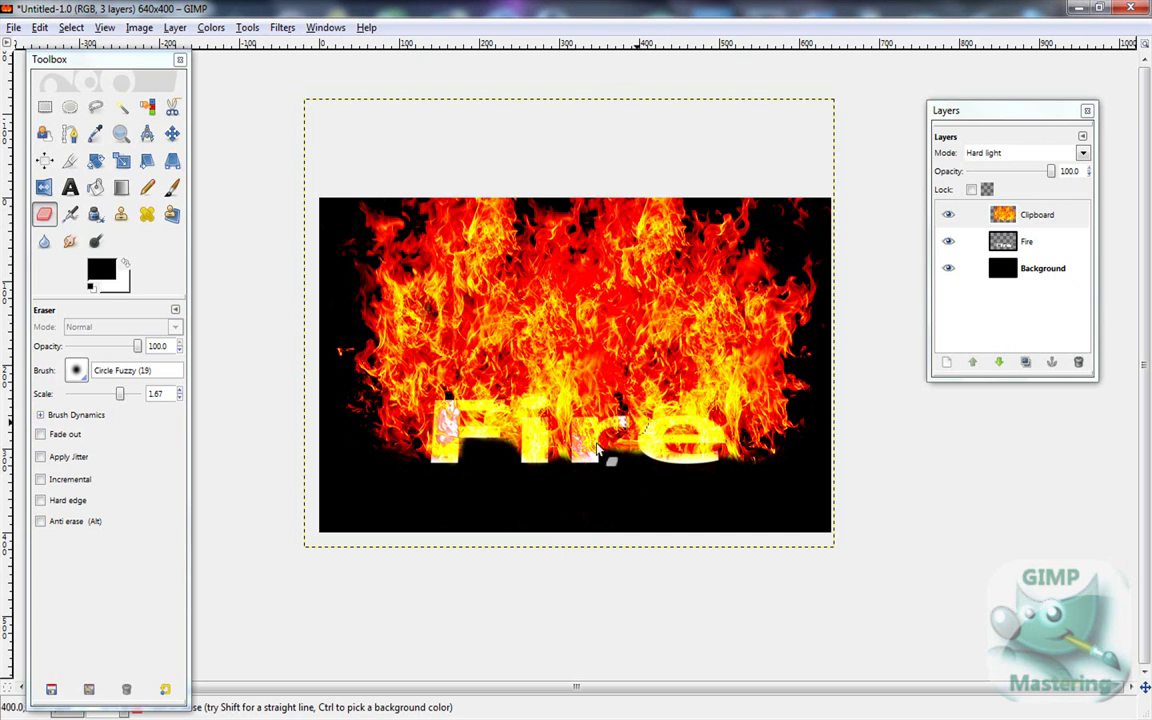
left_click(144, 30)
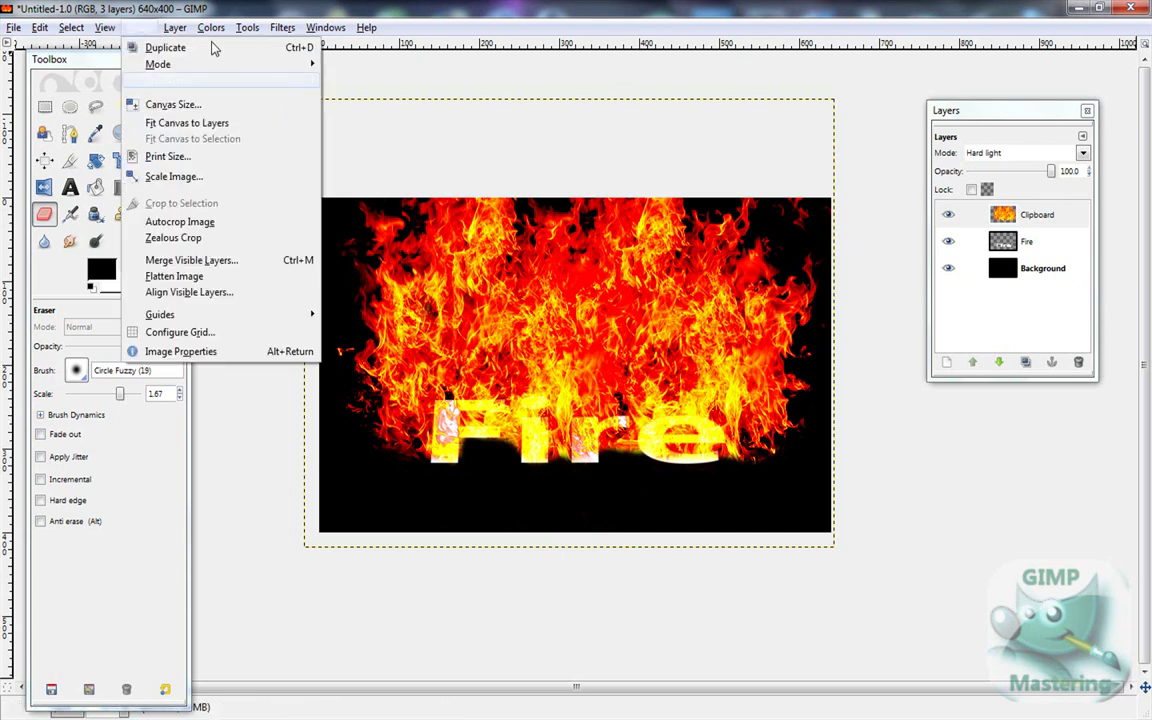
mouse_move(175, 27)
mouse_move(214, 194)
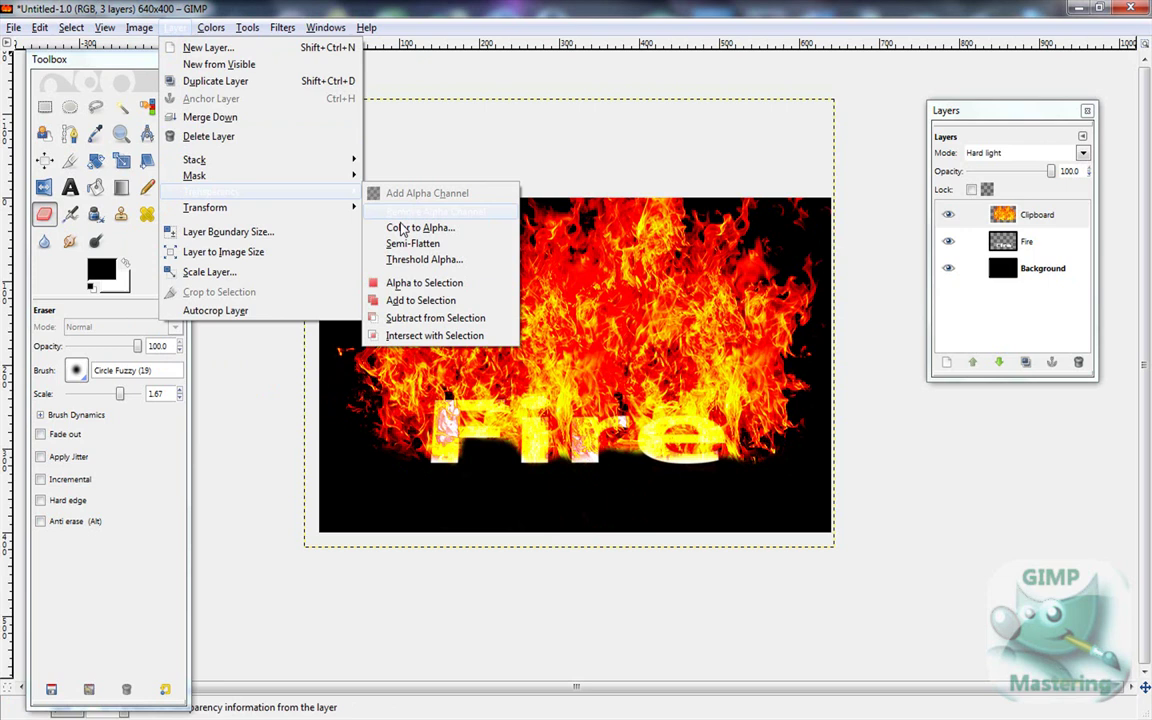
left_click(527, 42)
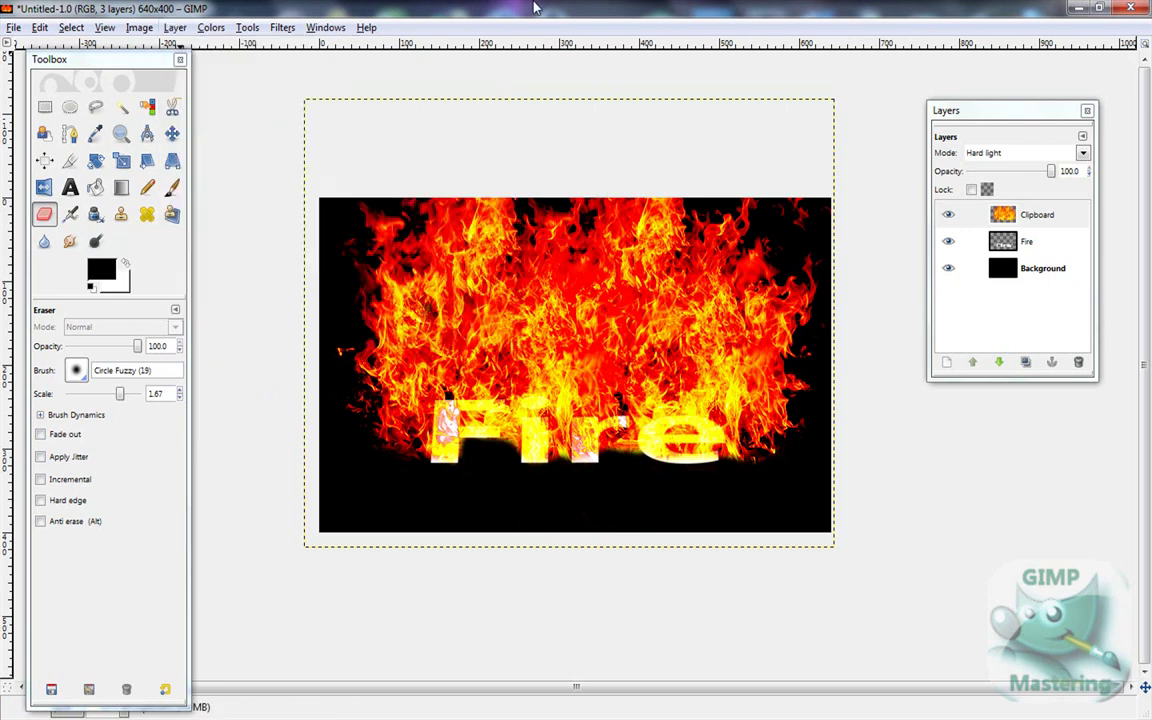
- Try Difference and Normal blending on the flame layer, then lower its opacity to 91.1
left_click(1008, 152)
left_click(1025, 412)
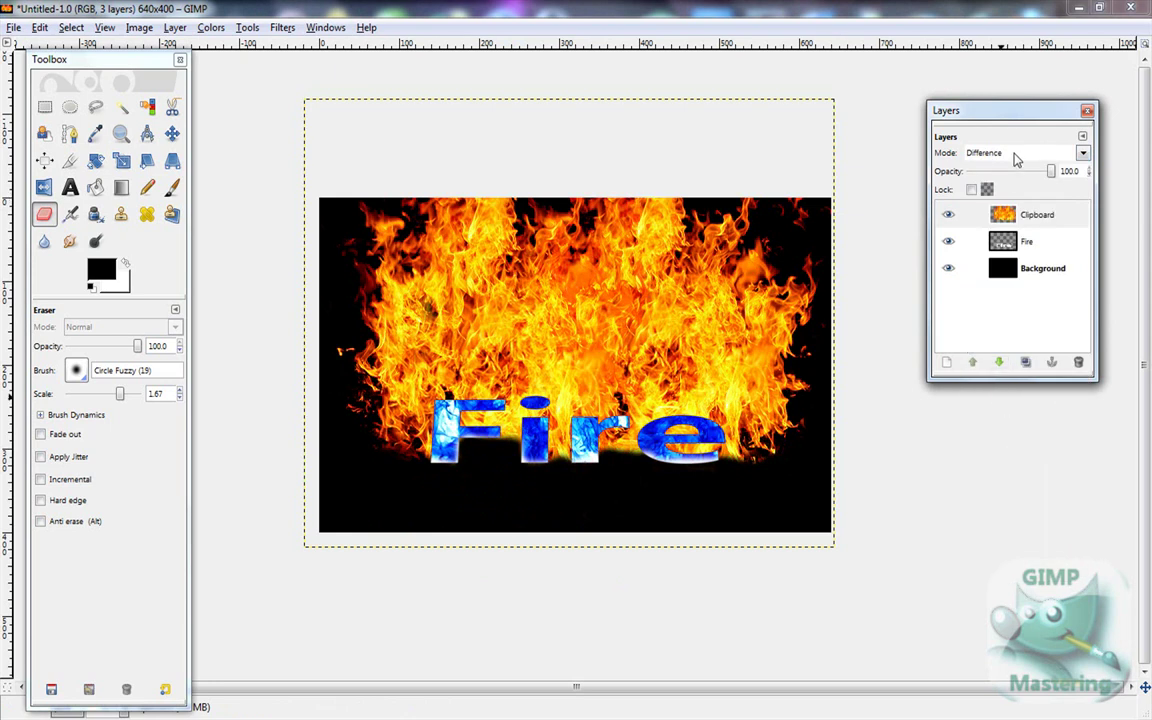
left_click(1015, 155)
left_click(1012, 164)
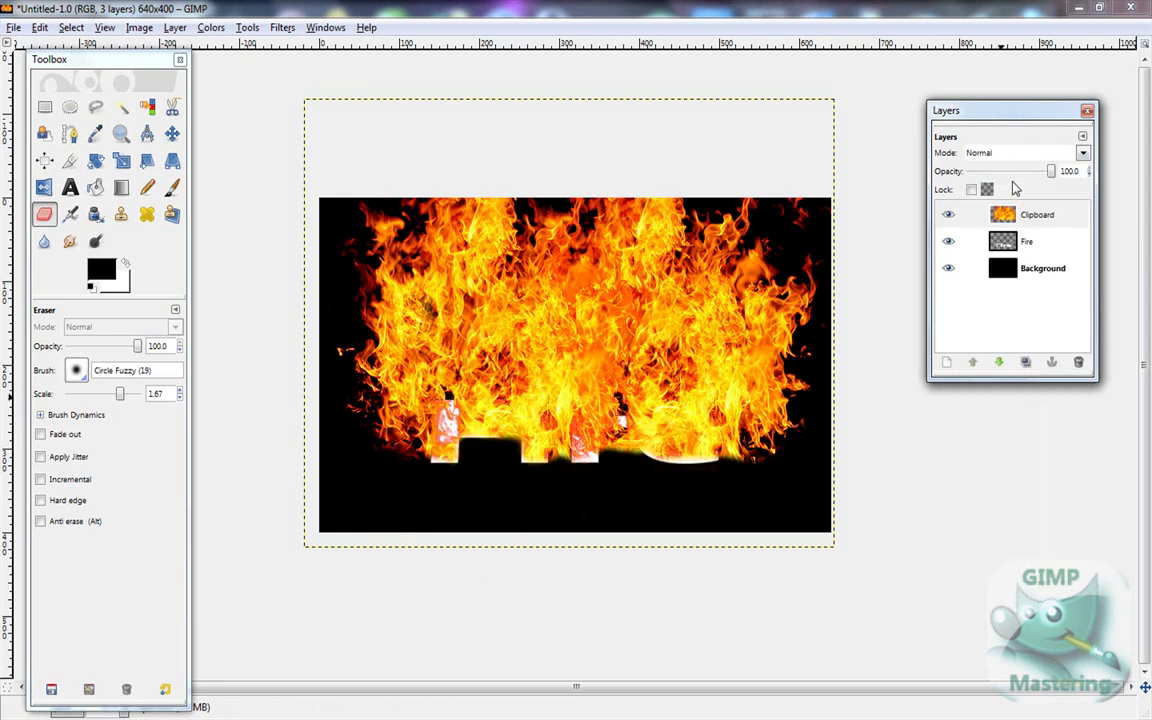
mouse_move(1050, 172)
left_mouse_down()
mouse_move(1025, 176)
mouse_move(1047, 196)
left_mouse_up()
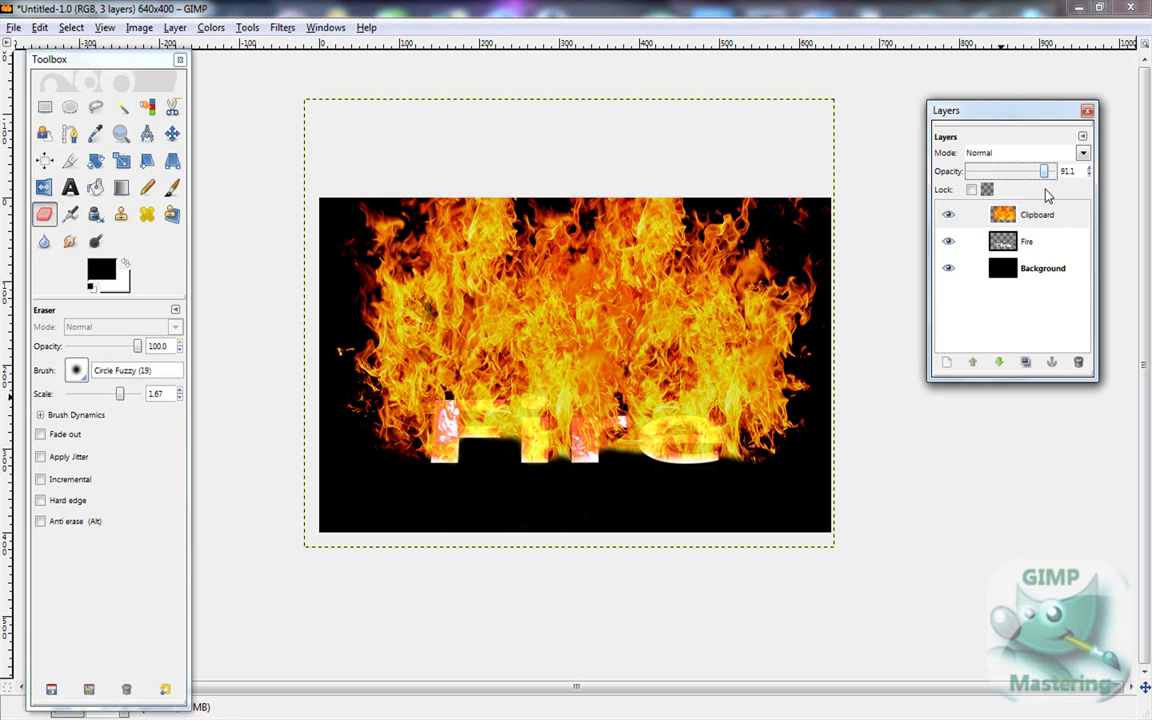
- Preview the flame layer in Hard light, Hue and Saturation modes
left_click(1008, 156)
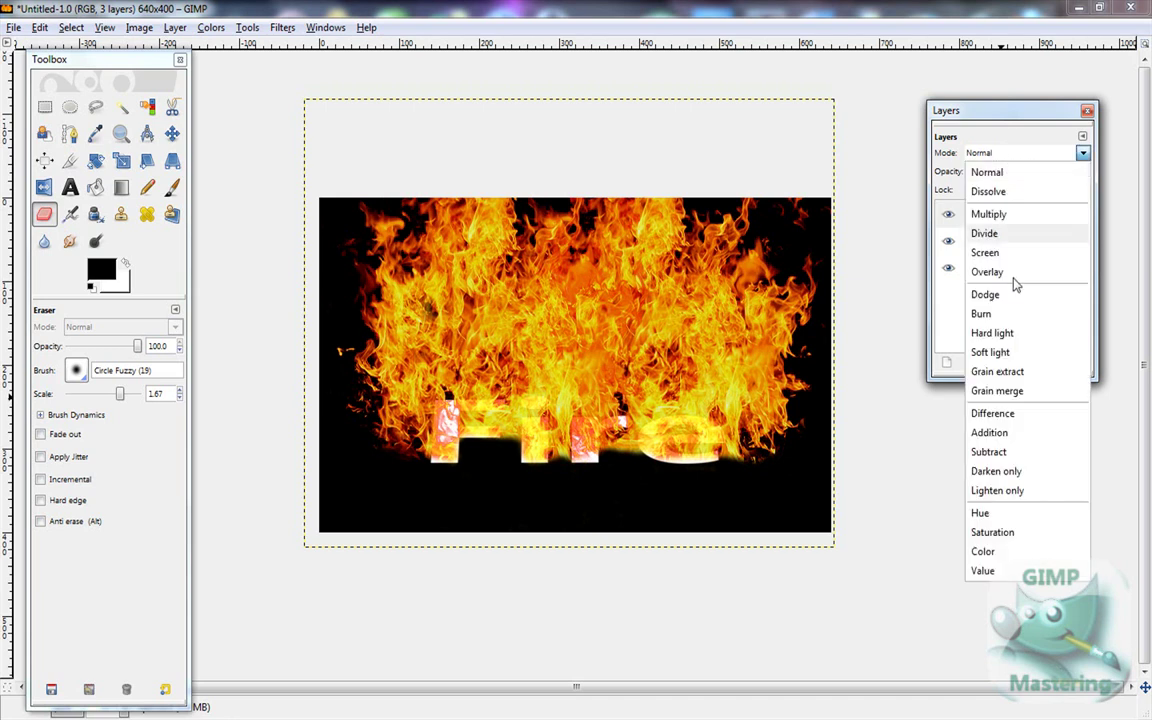
left_click(1004, 337)
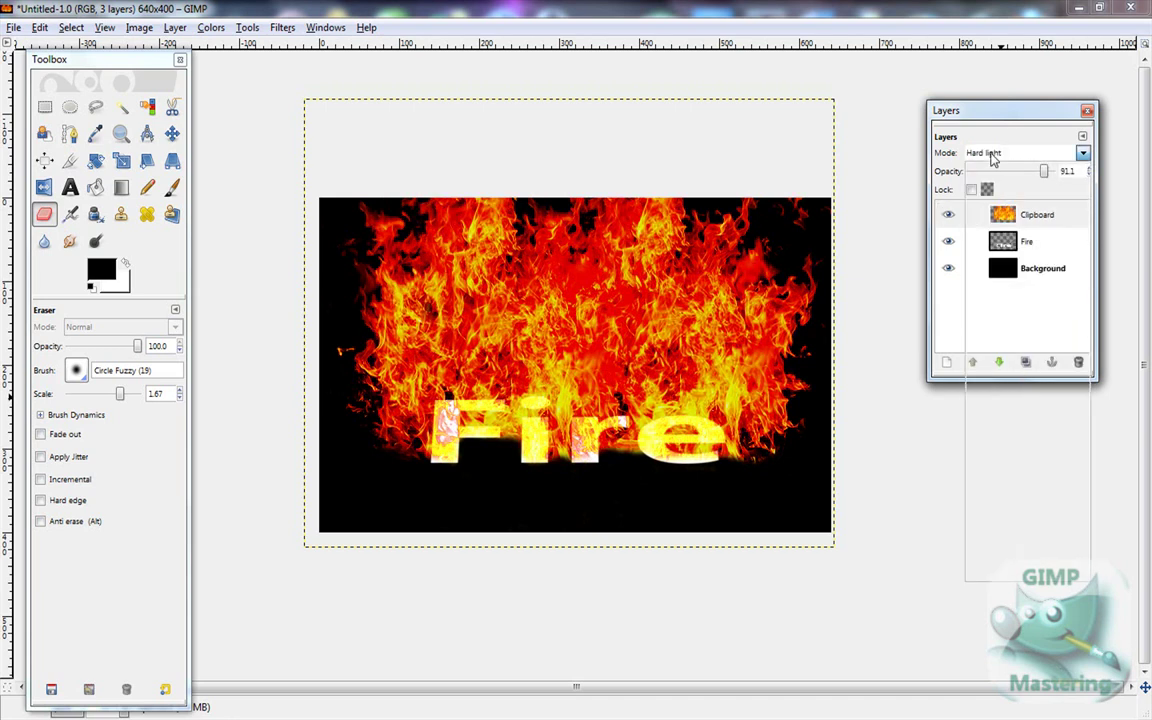
left_click(1000, 153)
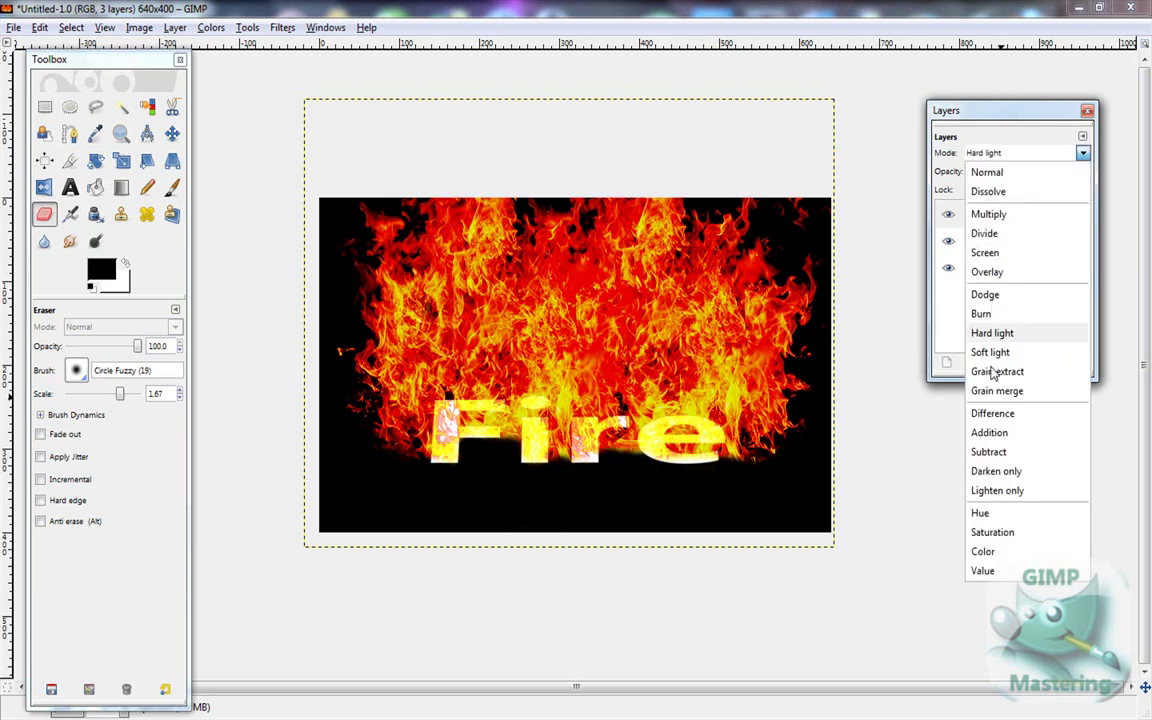
left_click(1002, 512)
left_click(990, 152)
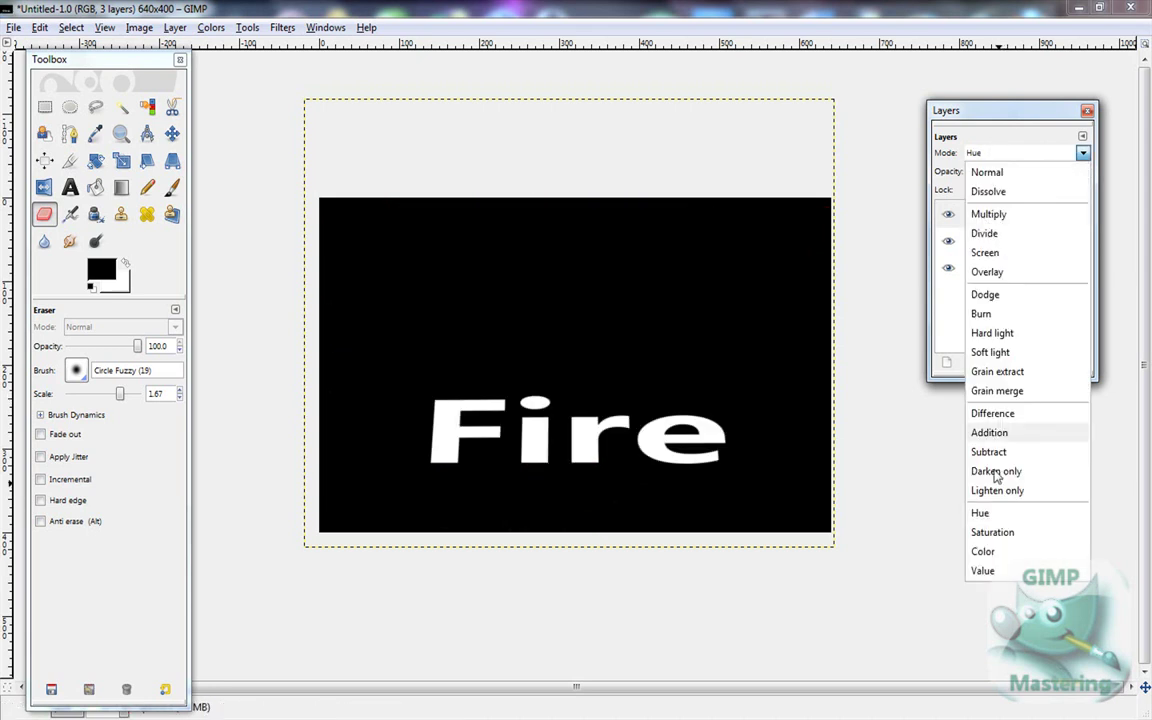
left_click(993, 533)
- Step through neighbouring blend modes with the arrow keys, settling back on Hard light
key("Down")
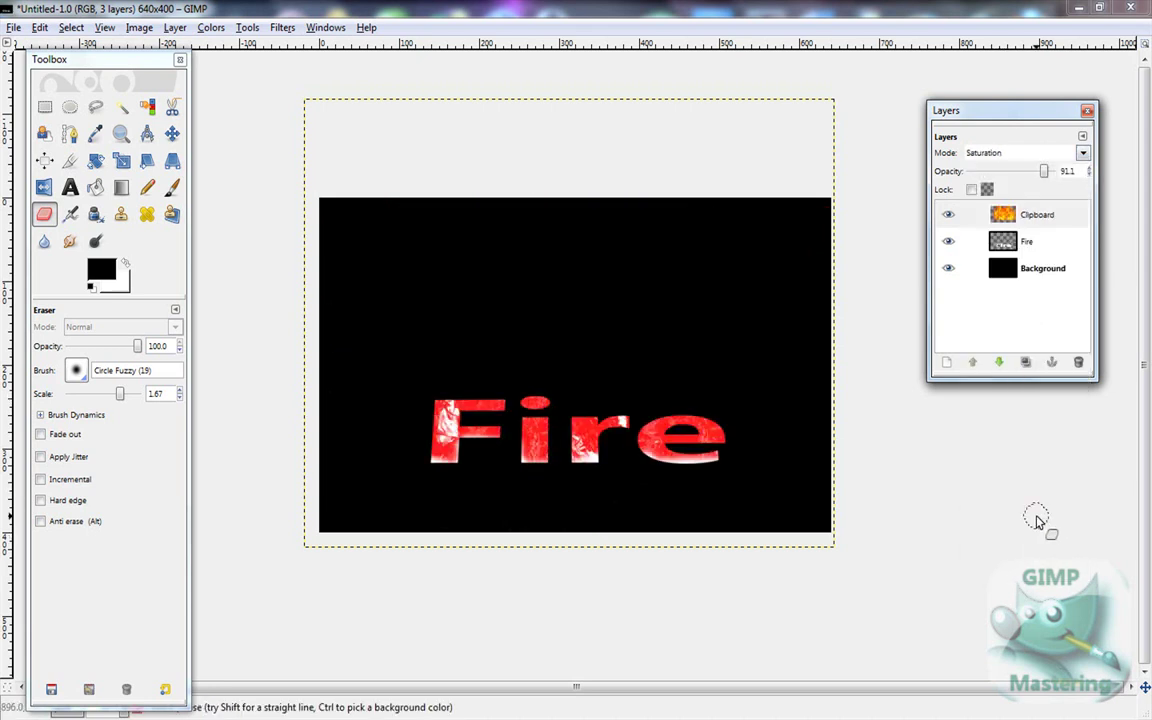
key("Down")
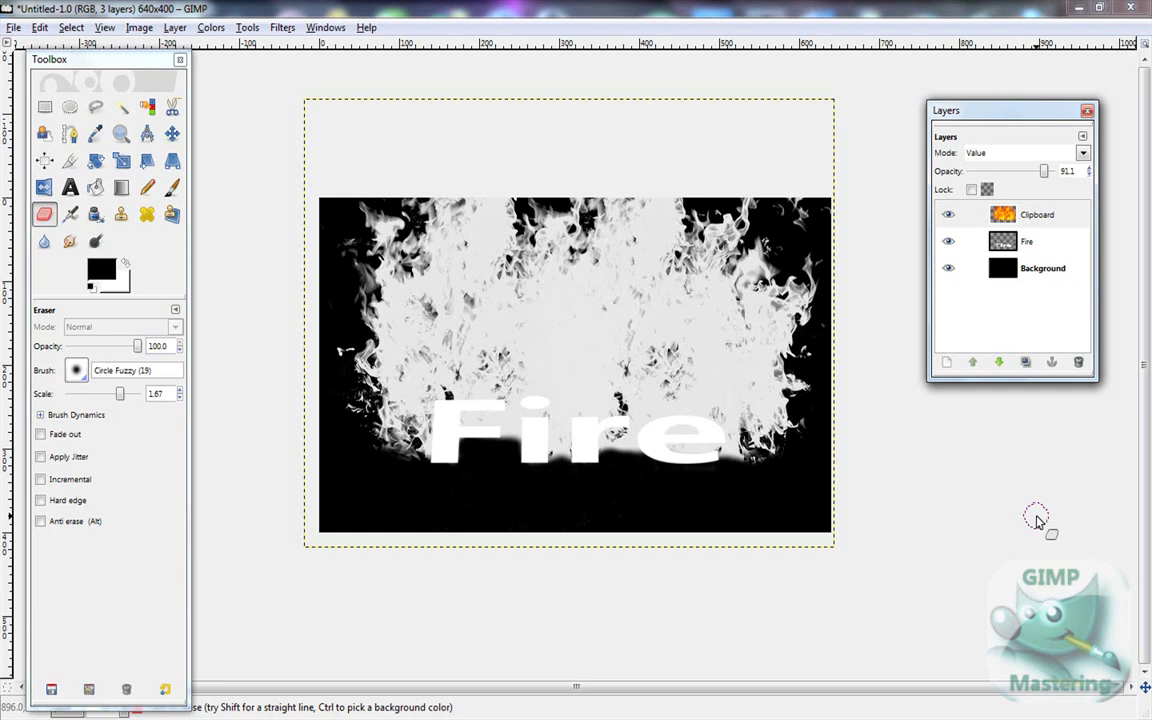
key("Up")
key("Up")
key("Up")
key("Up")
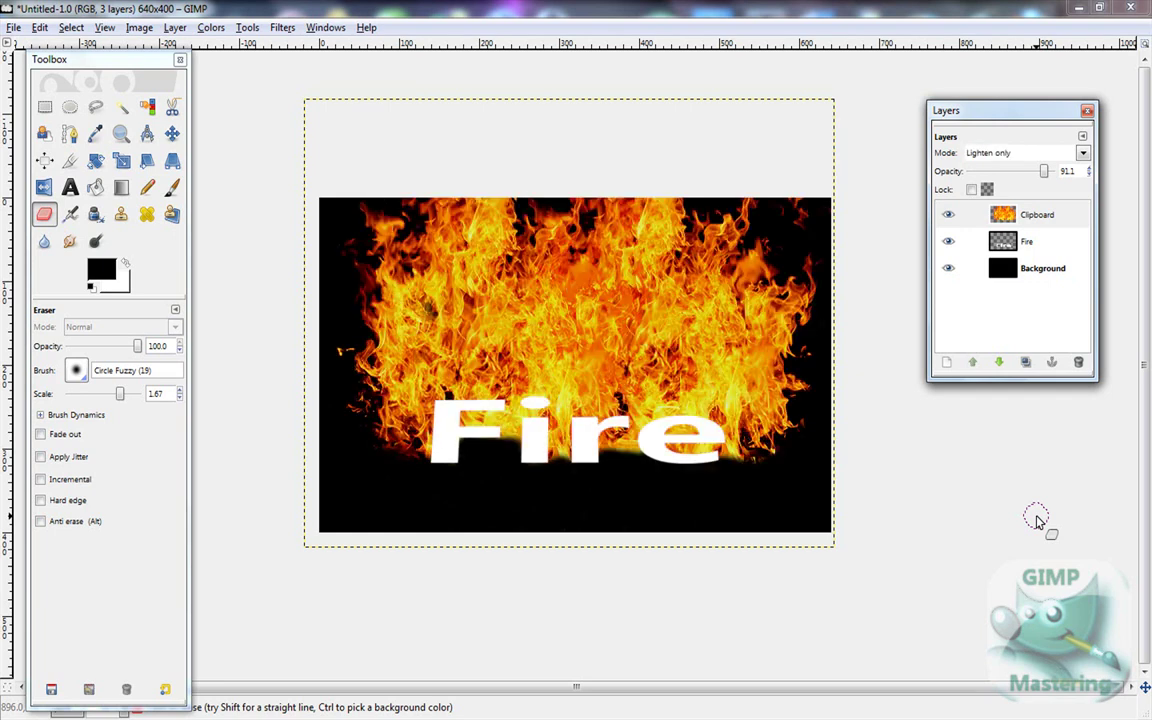
key("Down")
key("Up")
key("Up")
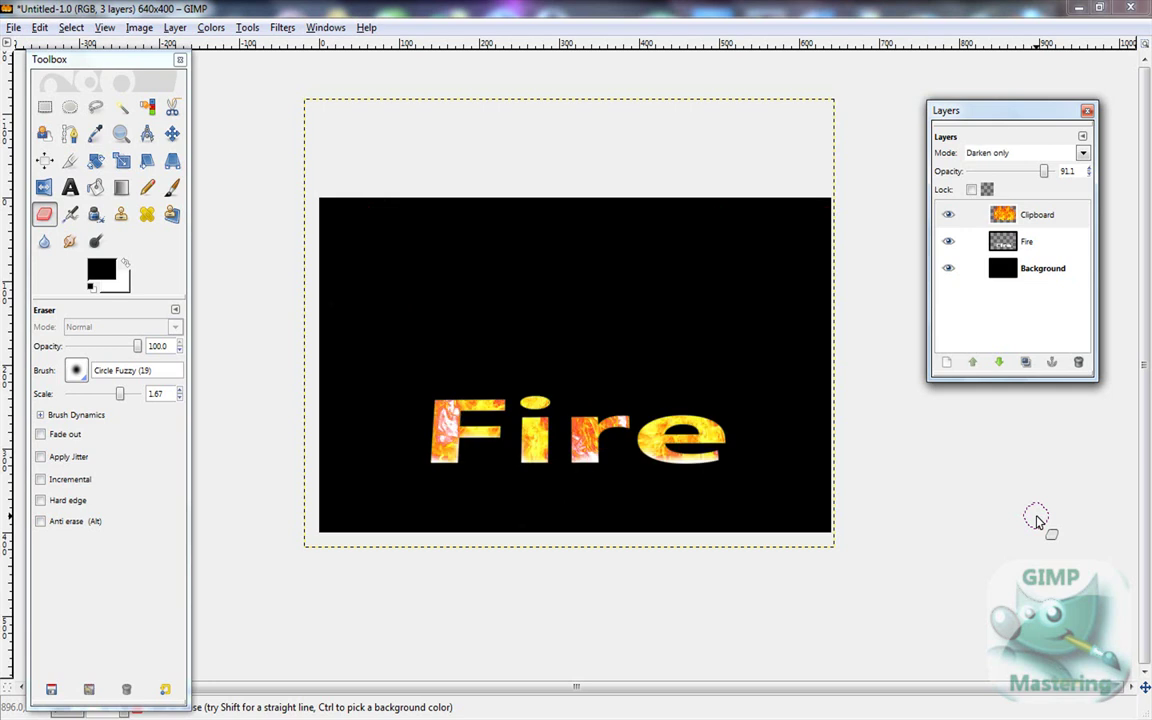
key("Up")
key("Down")
key("Up")
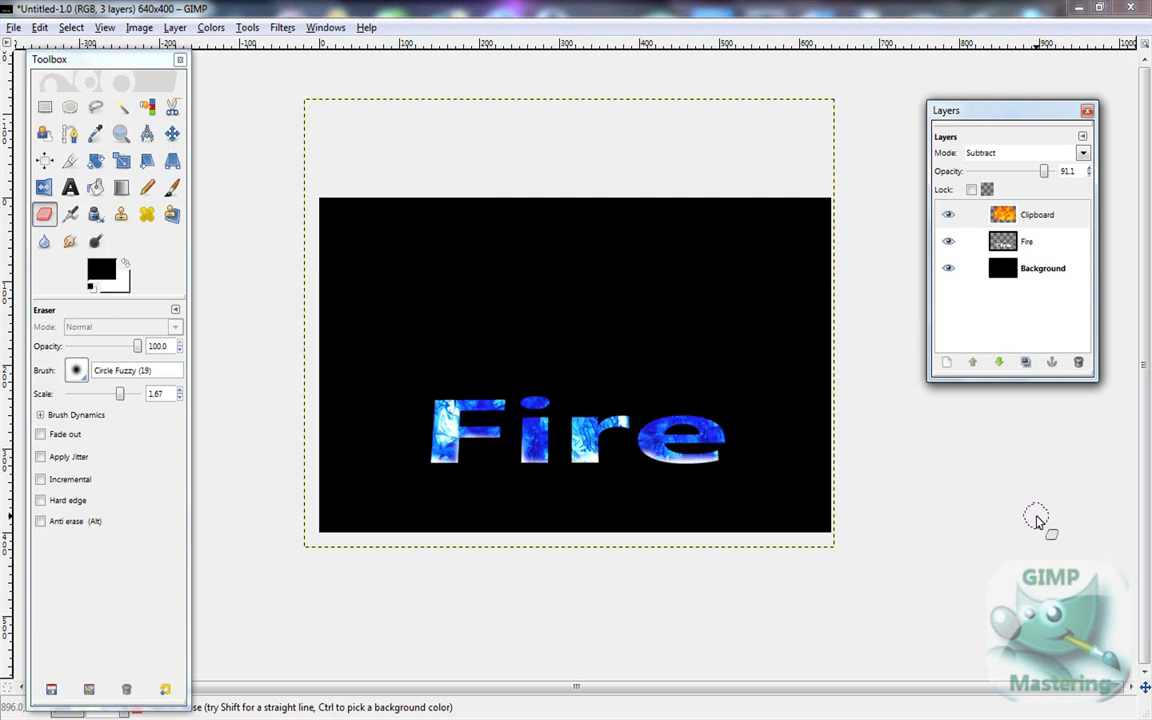
key("Up")
key("Up")
key("Up")
key("Up")
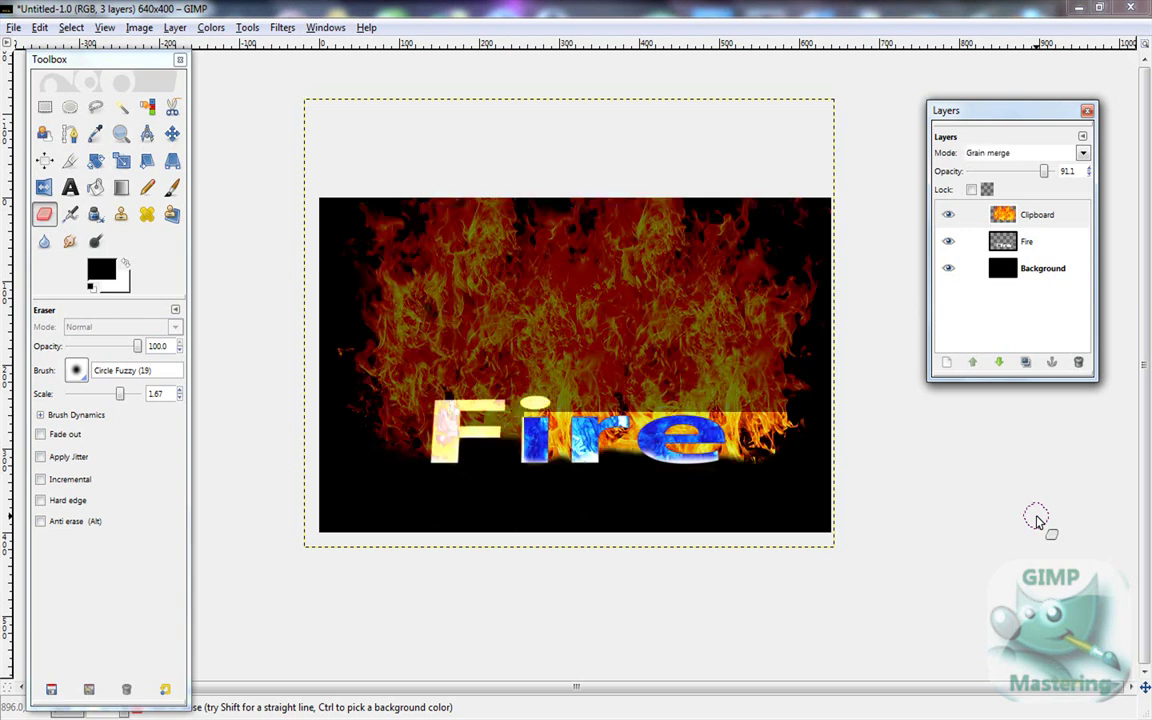
key("Up")
key("Up")
key("Up")
key("Up")
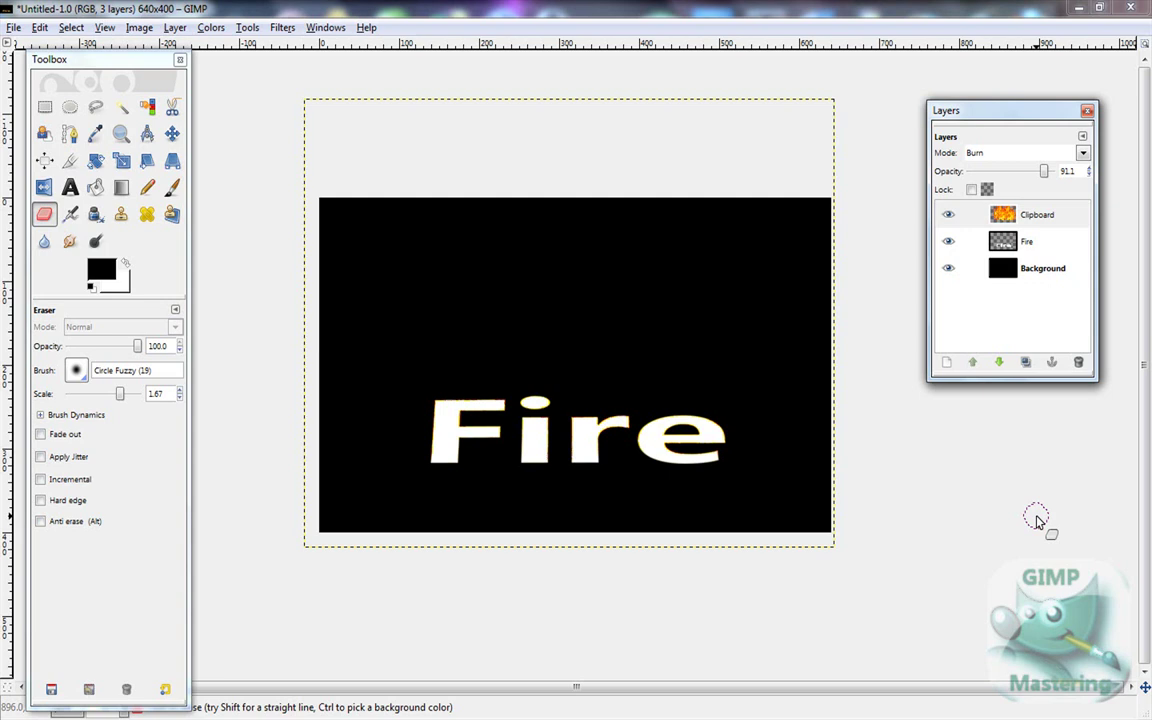
key("Up")
key("Up")
key("Up")
key("Up")
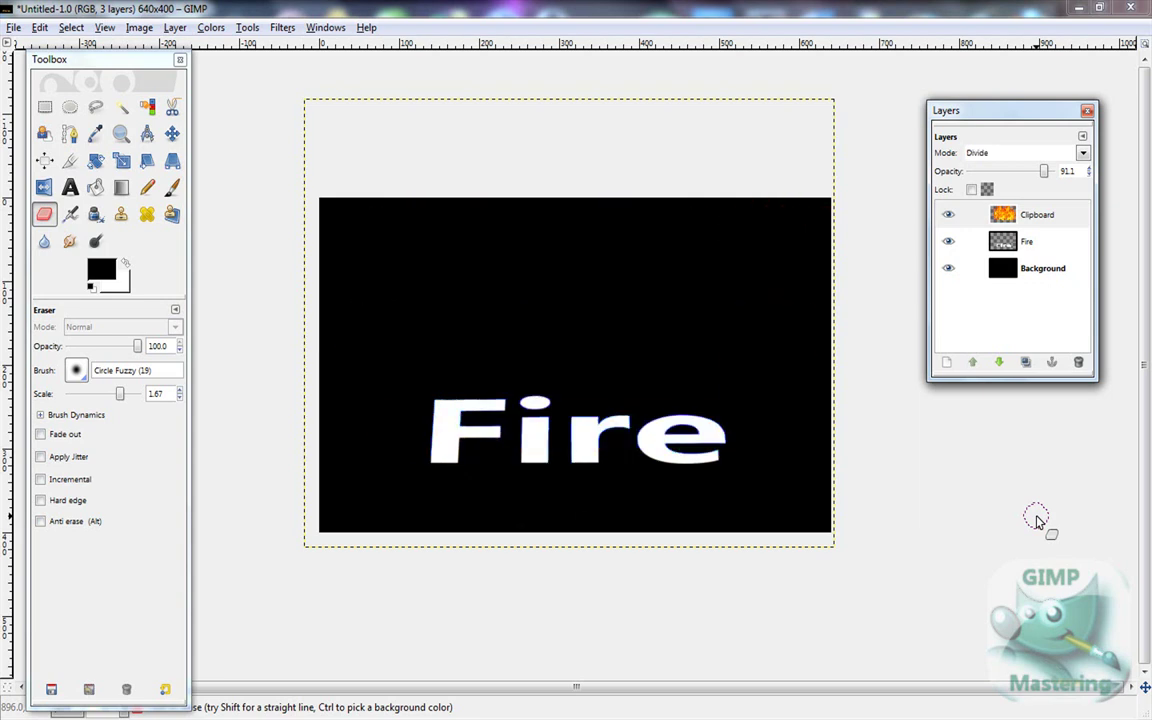
key("Up")
key("Up")
key("Down")
key("Down")
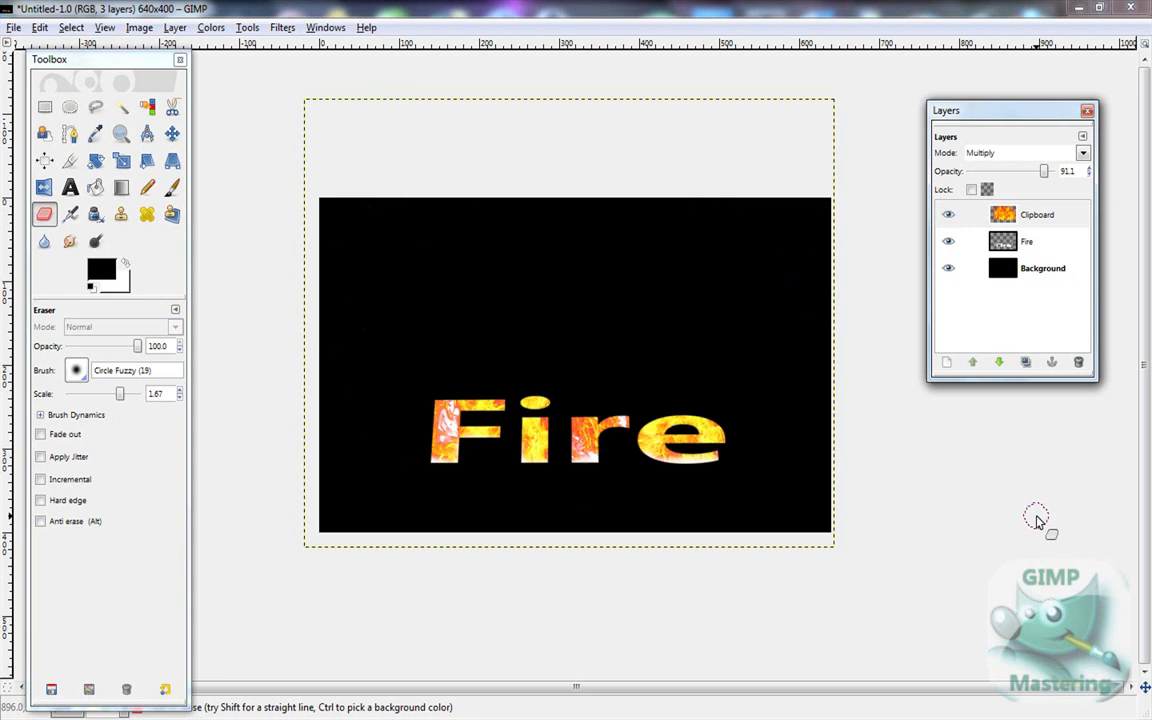
key("Down")
key("Down")
key("Down")
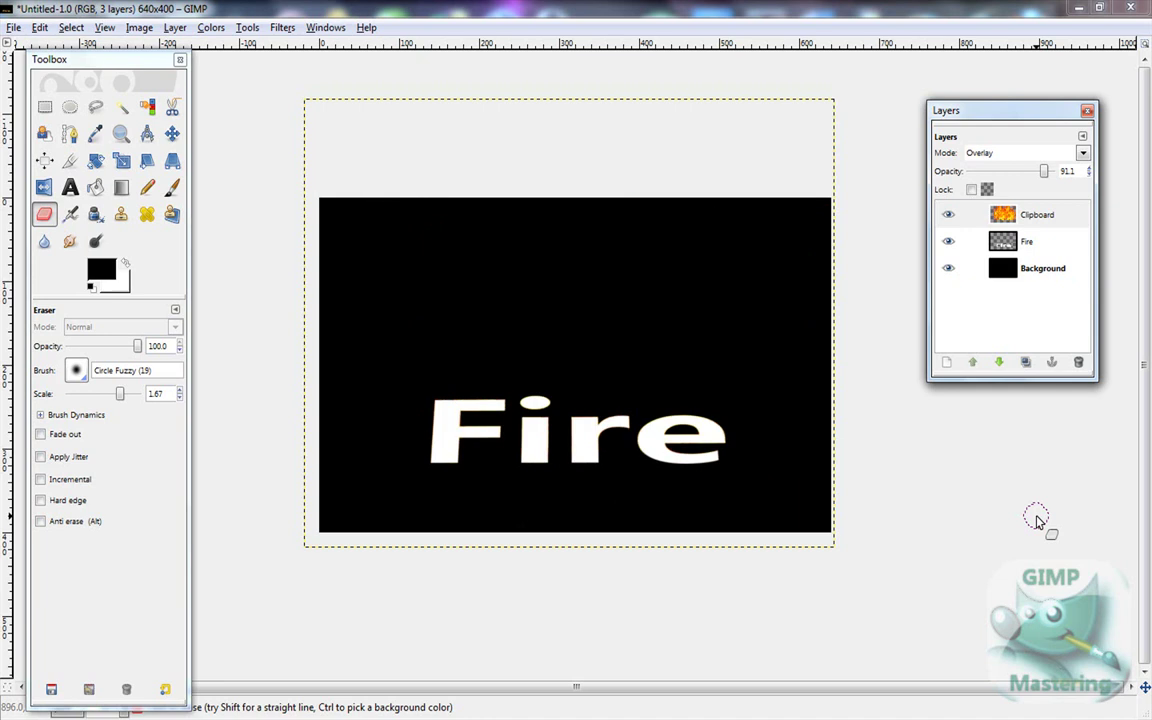
key("Down")
key("Down")
key("Down")
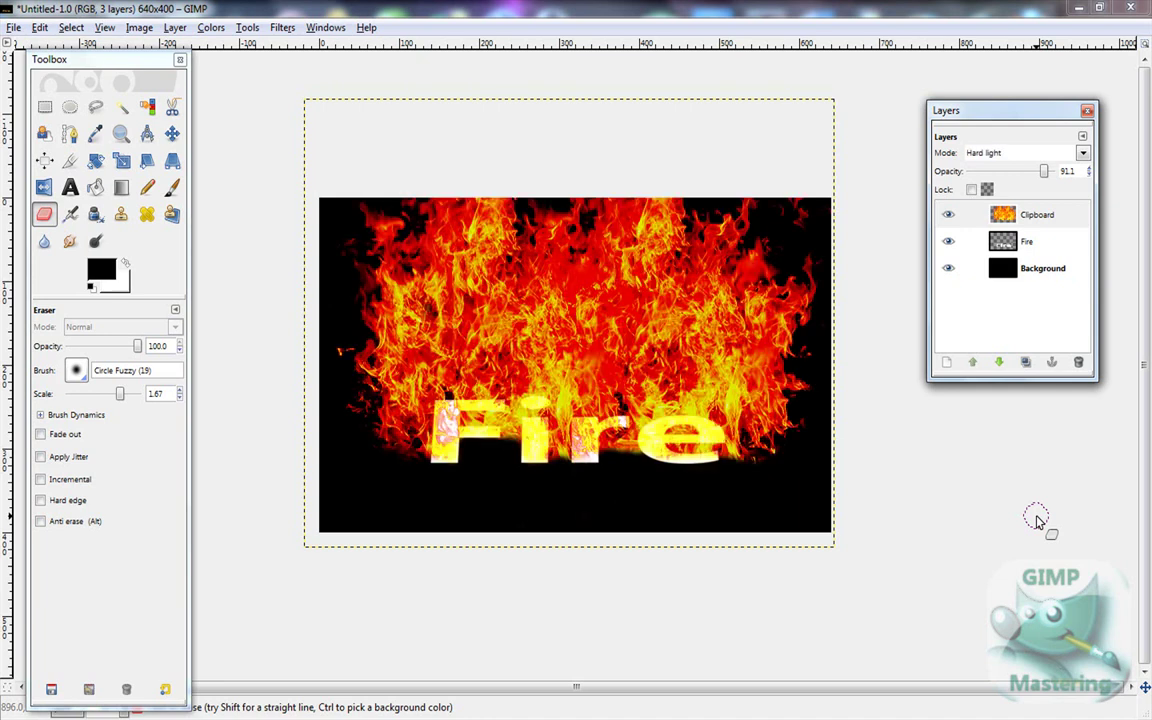
- Delete the Clipboard layer, then undo Merge Down to get the separate flame layer back
right_click(1019, 222)
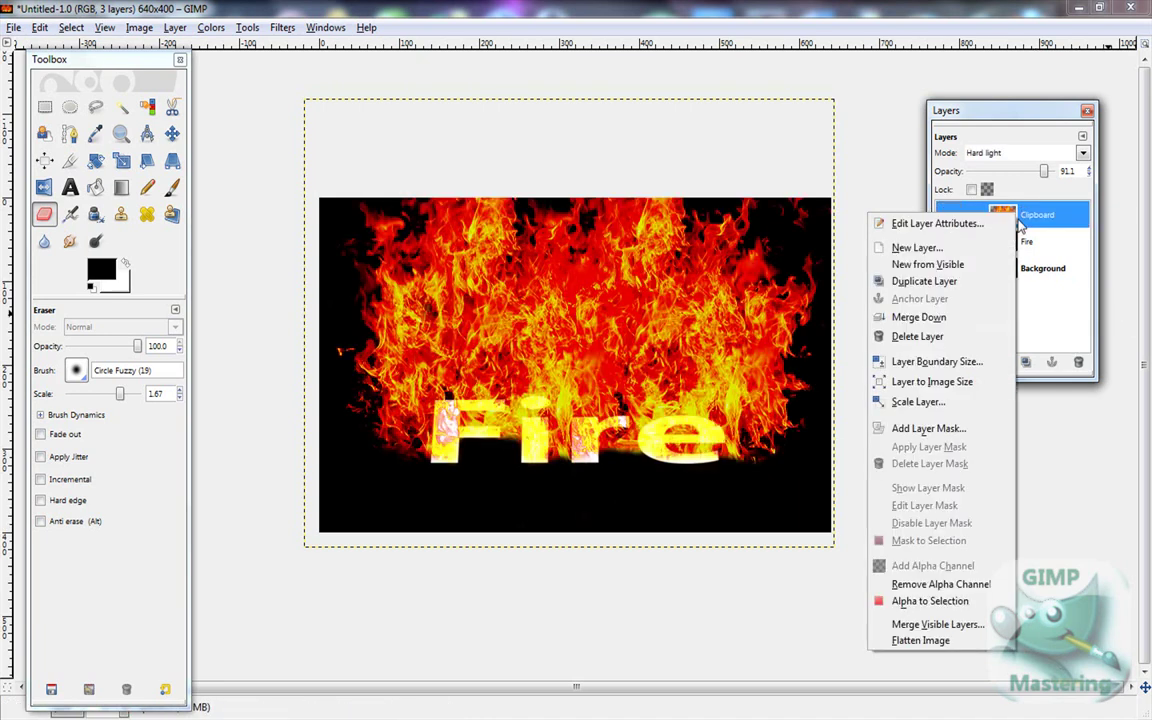
left_click(910, 336)
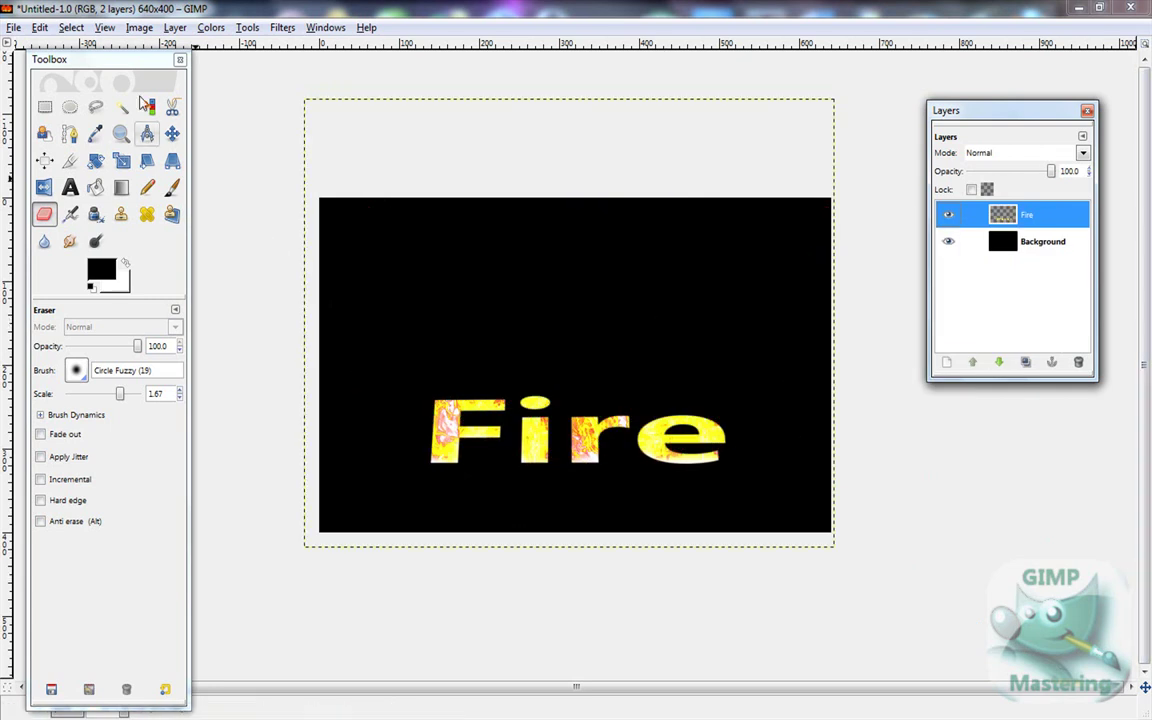
left_click(62, 27)
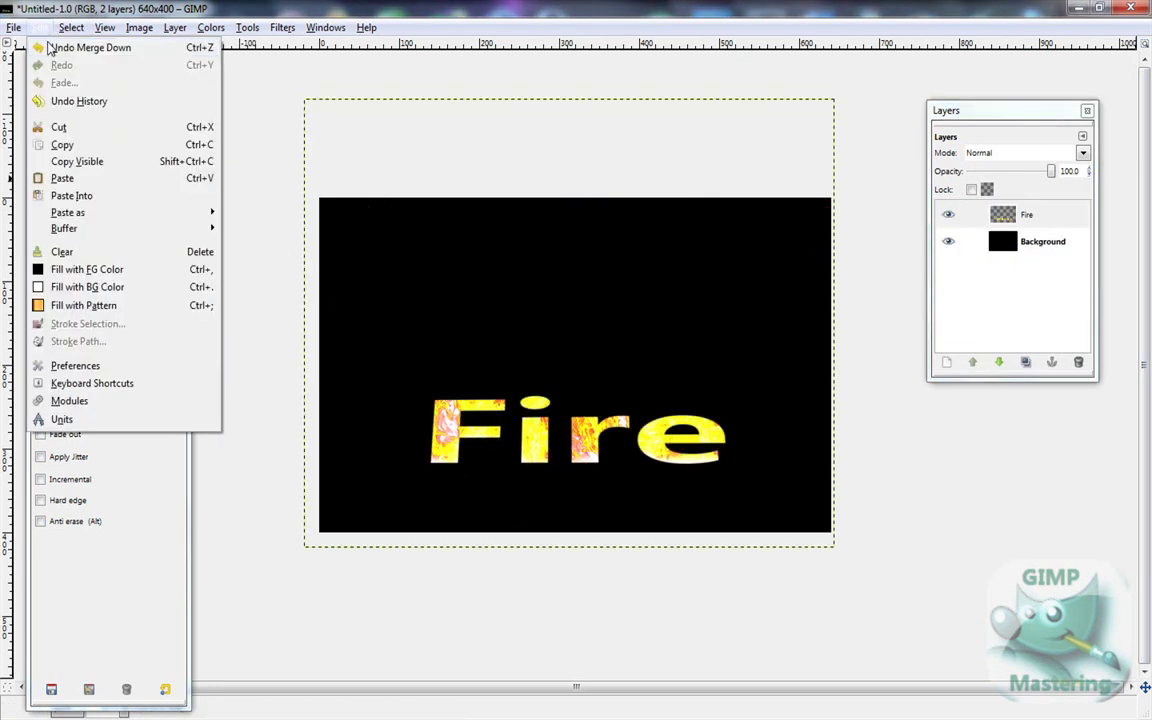
left_click(48, 47)
- Flatten the image into a single Background layer and nudge it with the Move tool
left_click(44, 27)
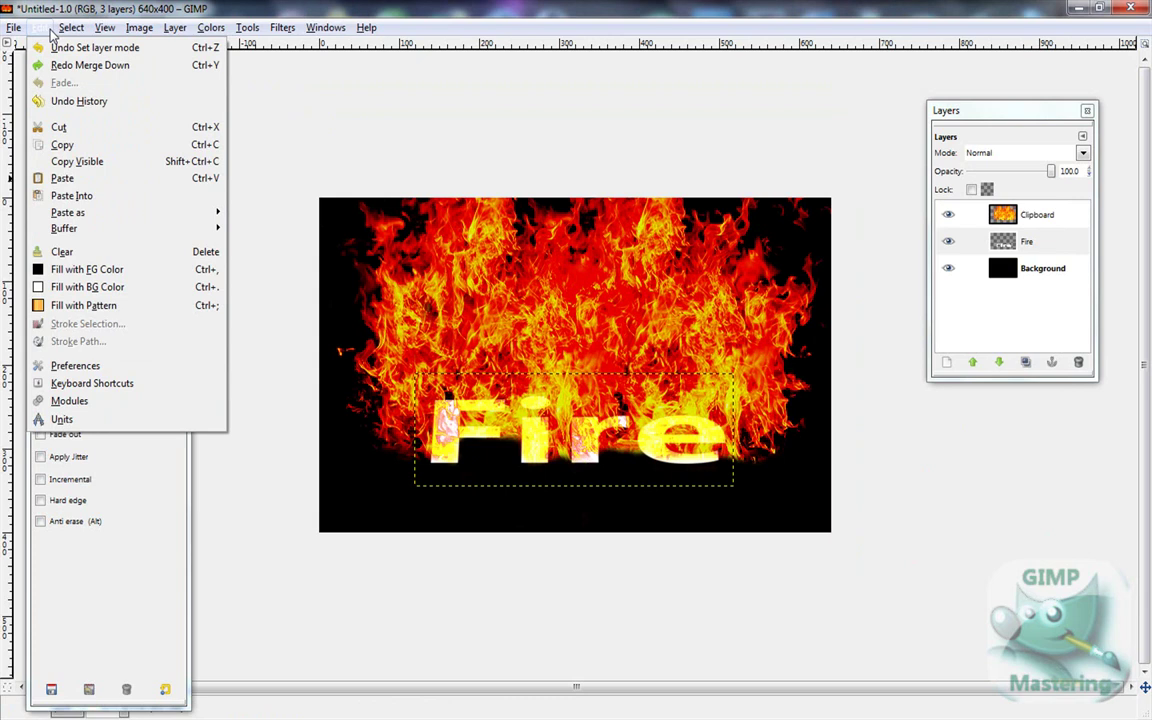
mouse_move(134, 30)
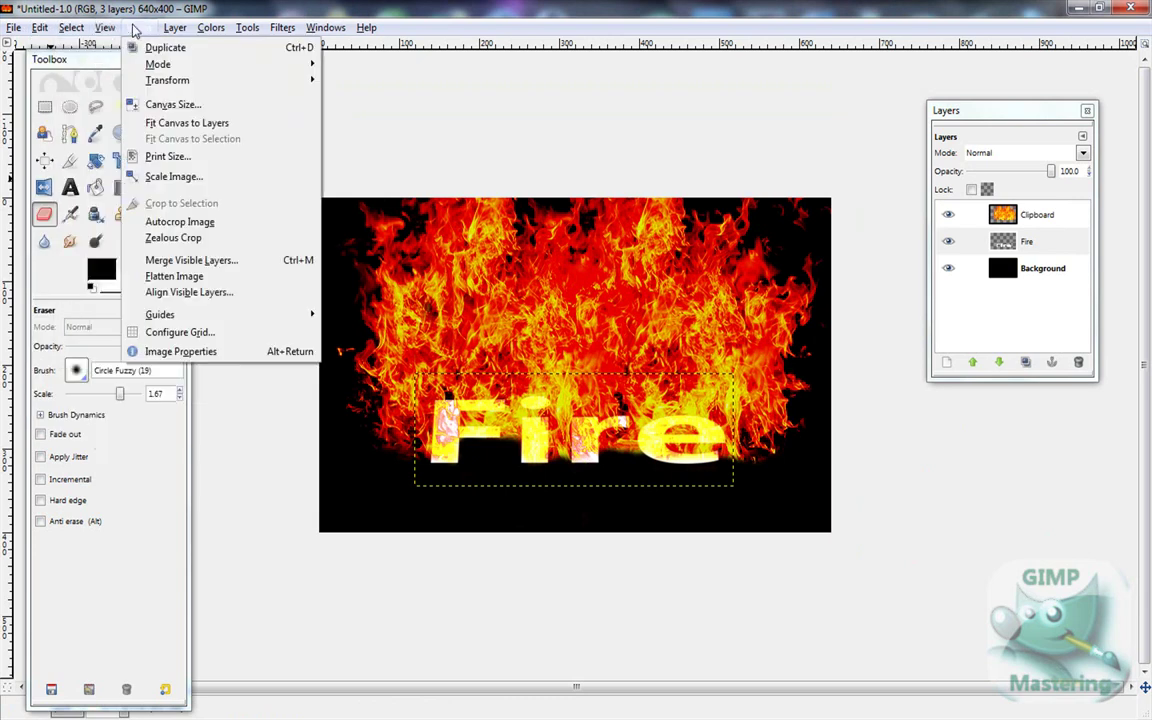
left_click(170, 276)
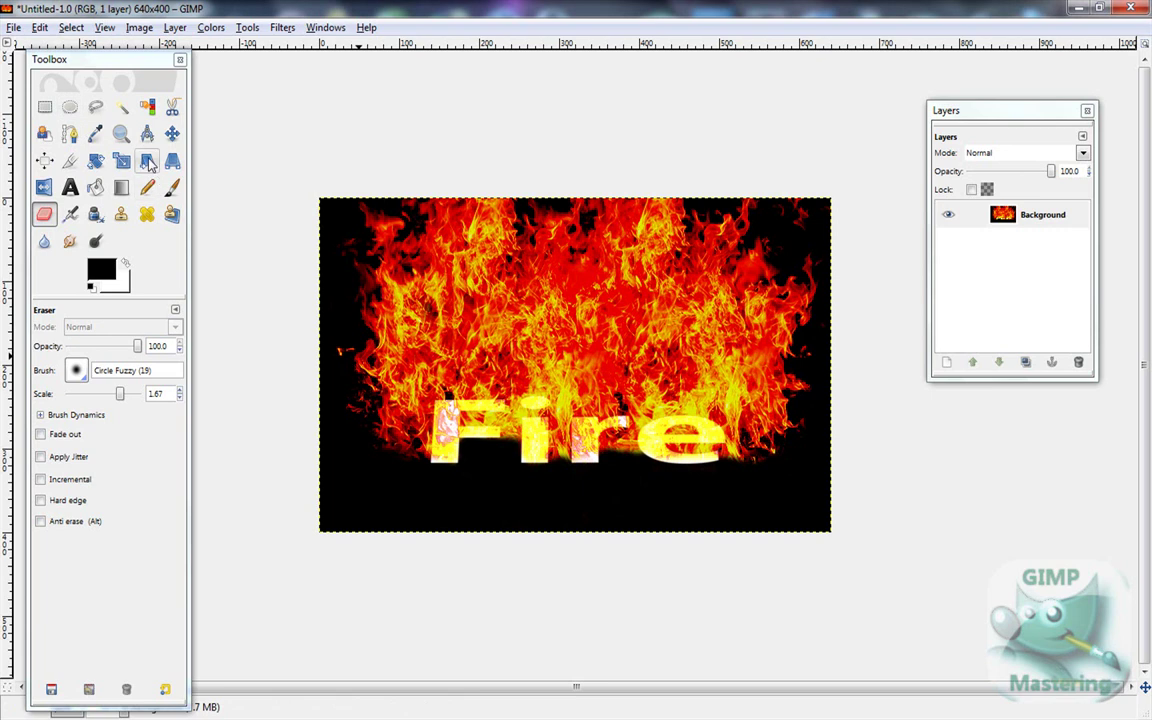
left_click(172, 134)
mouse_move(509, 366)
left_mouse_down()
mouse_move(509, 380)
mouse_move(510, 366)
left_mouse_up()
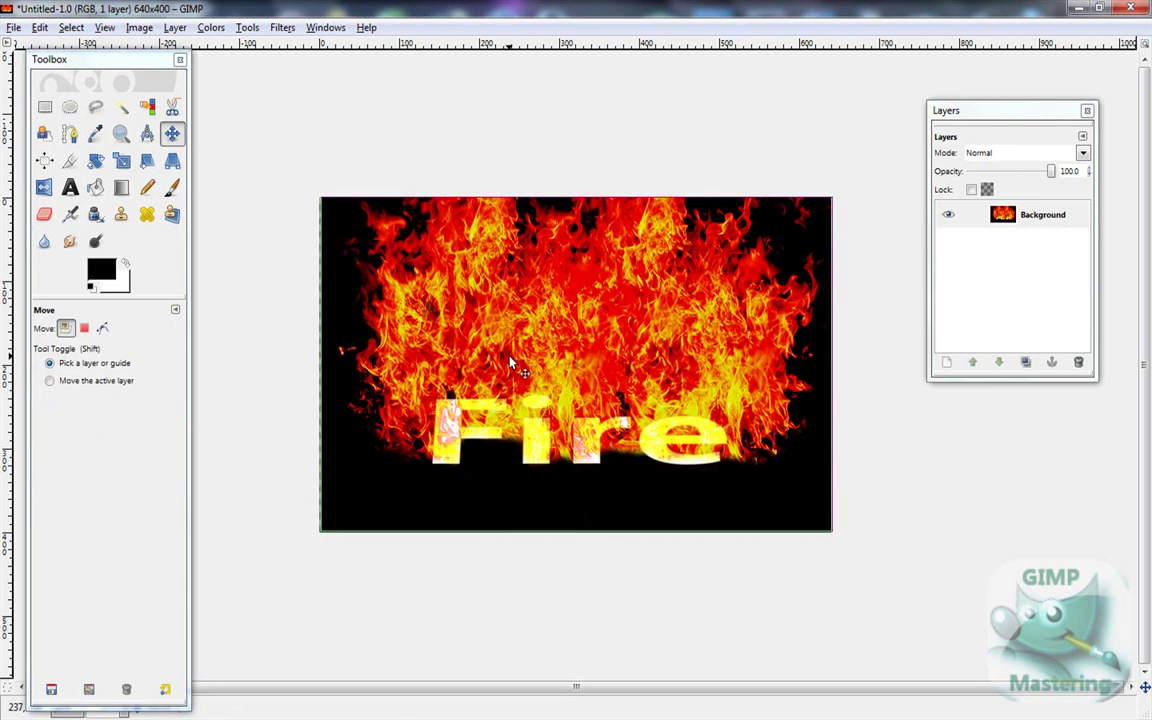
- Undo the accidental move and step the Undo History back to before Flatten Image
left_click(40, 27)
left_click(47, 50)
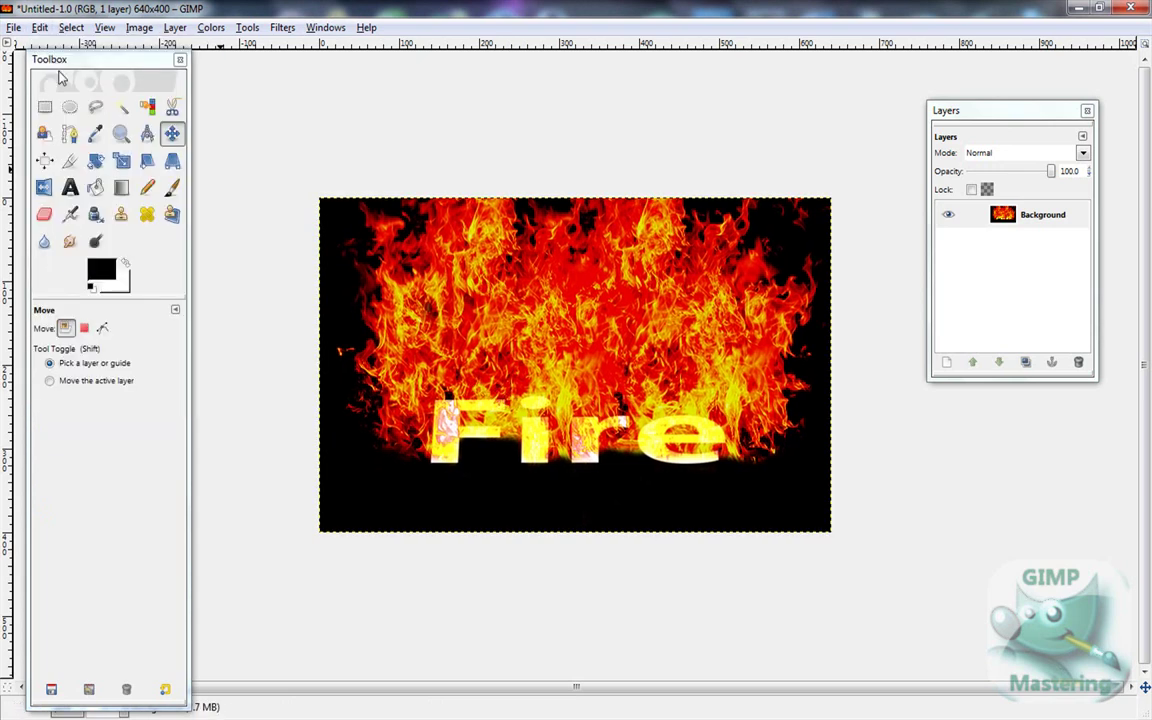
left_click(40, 27)
left_click(78, 101)
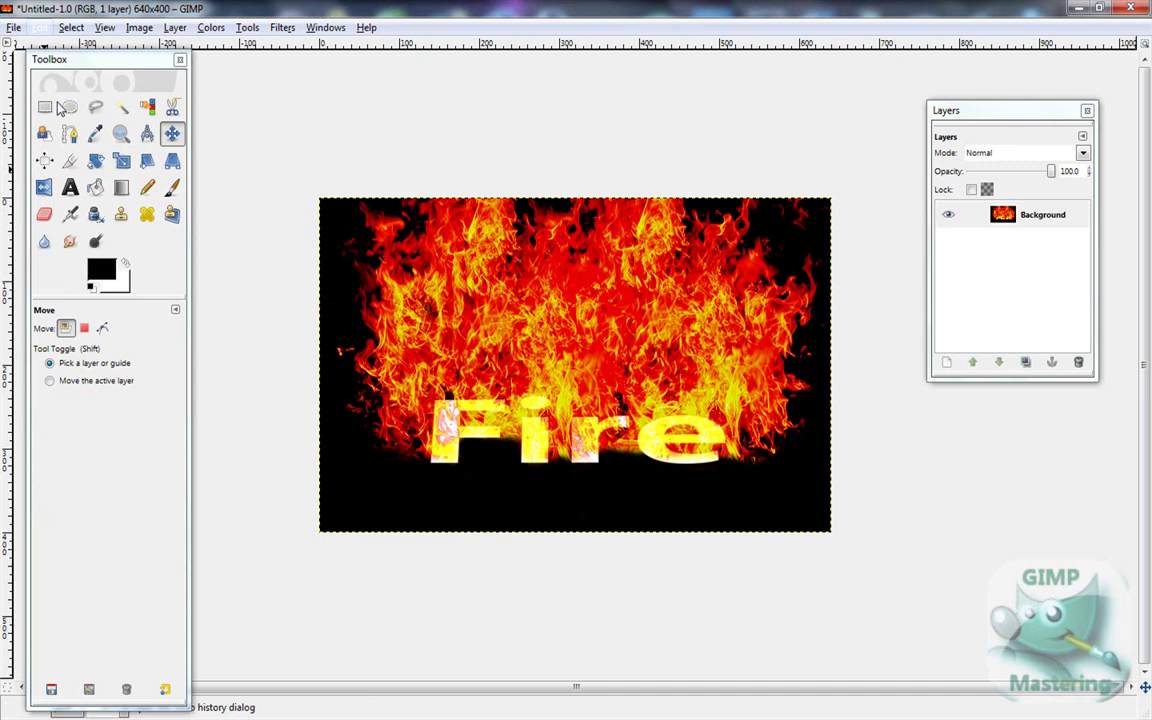
left_click(175, 410)
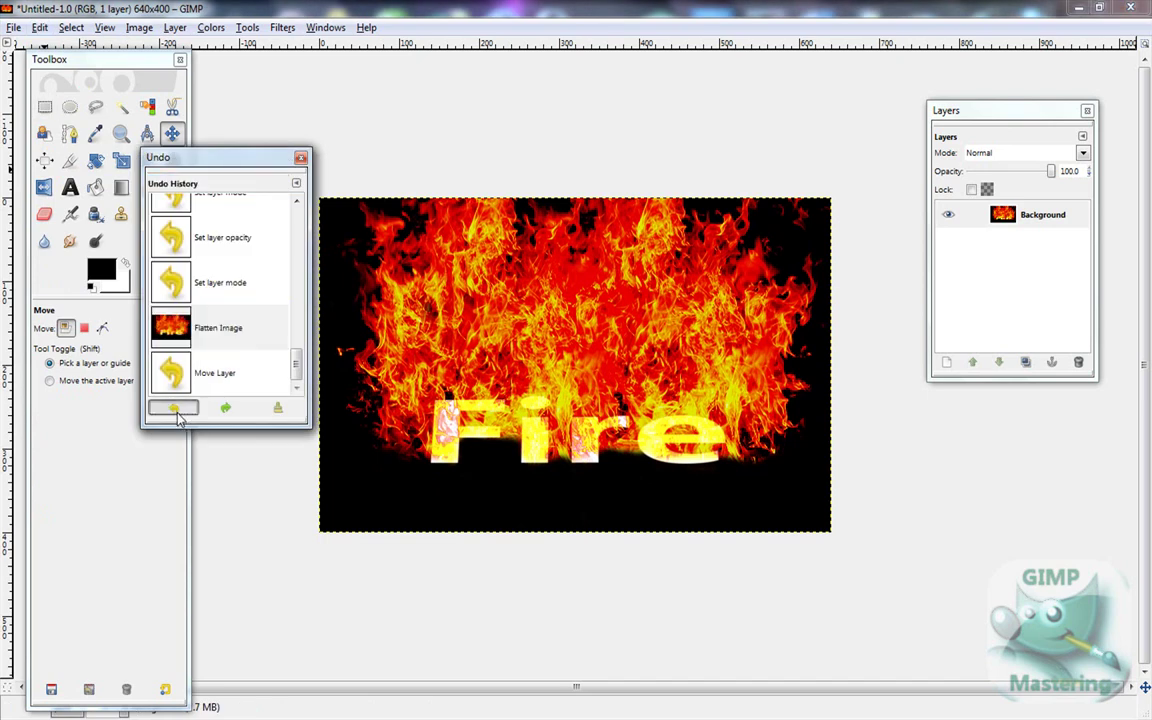
left_click(301, 159)
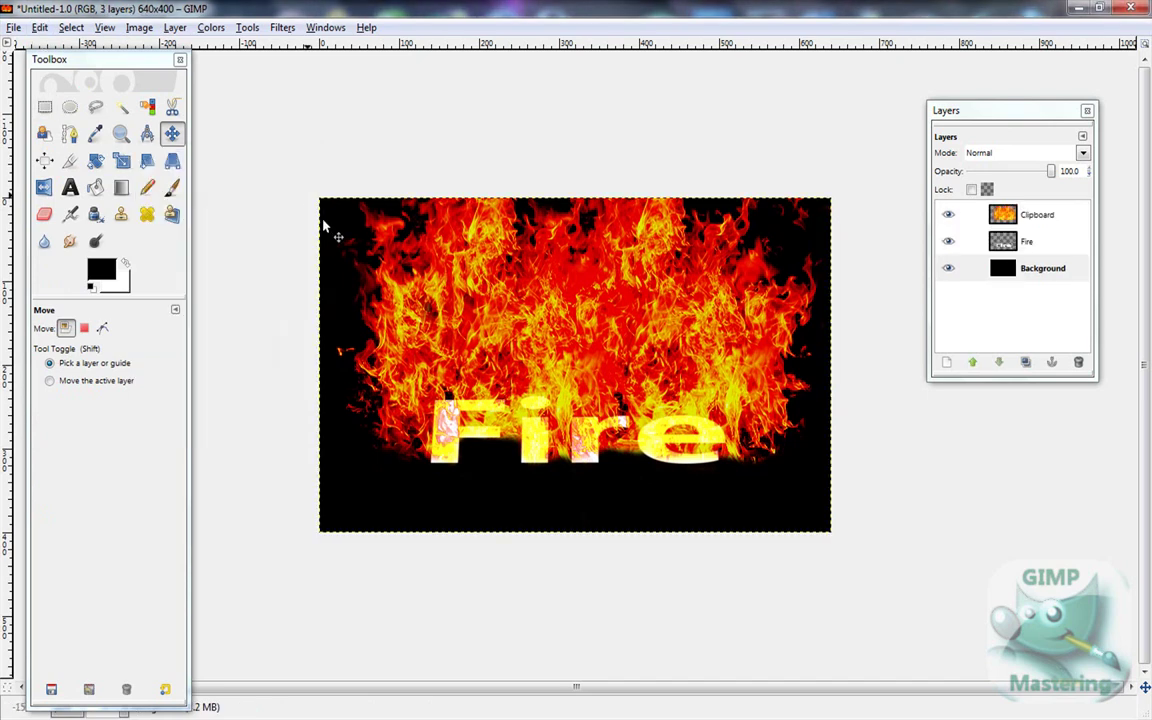
- Delete the Background layer, then undo the deletion to restore it
right_click(1007, 277)
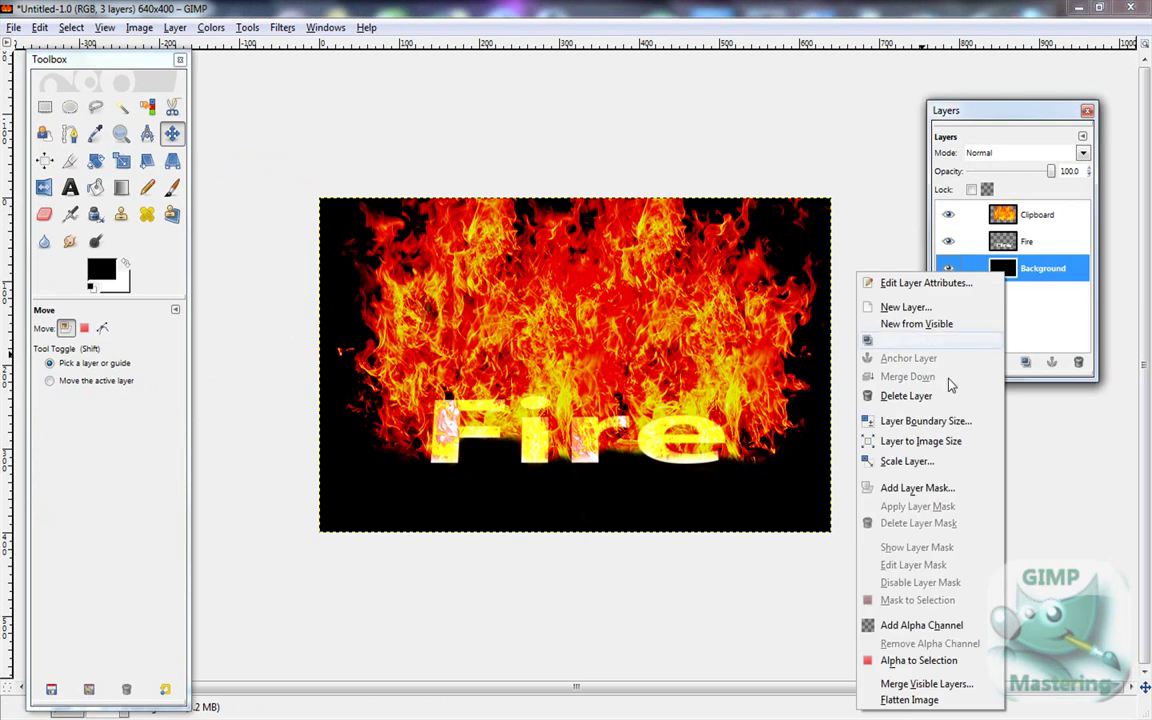
left_click(915, 403)
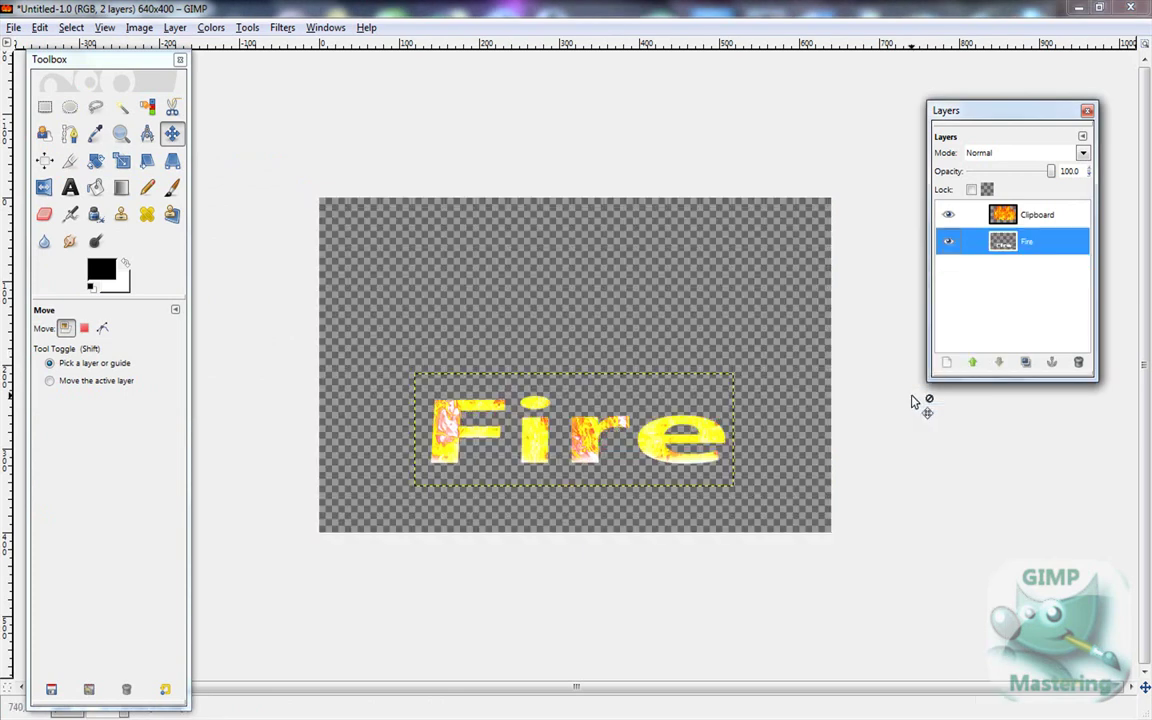
left_click(40, 27)
left_click(44, 45)
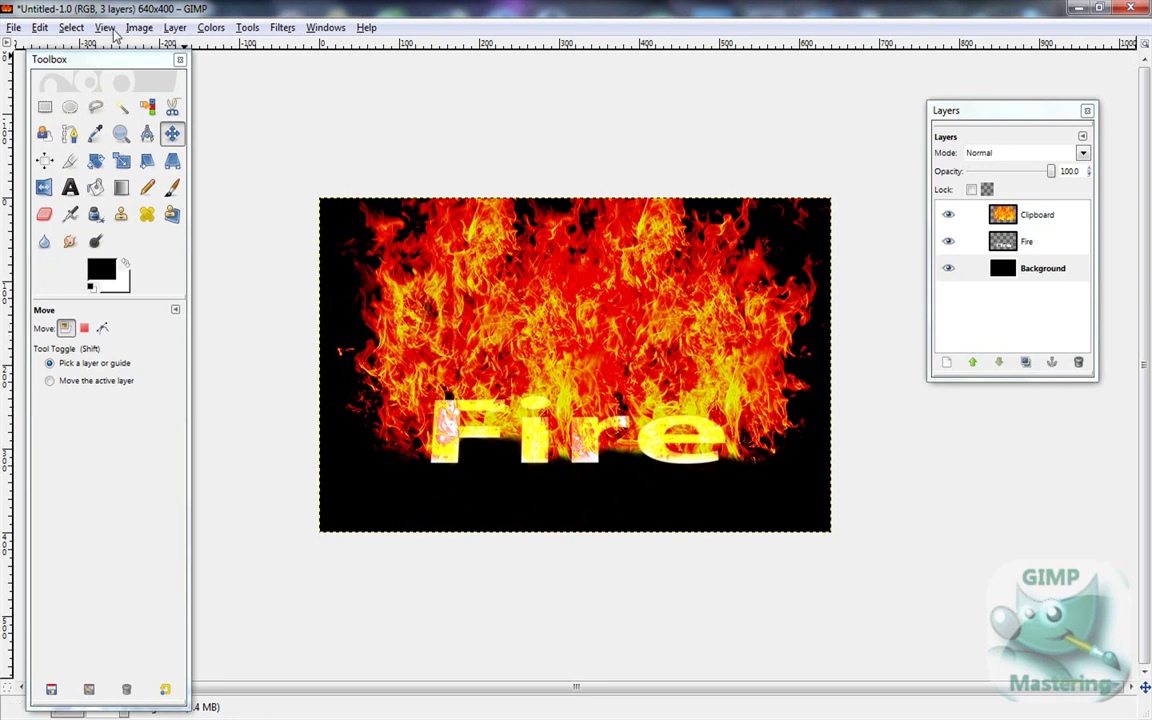
- Try Color to Alpha on the black background, undo it, and select the Clipboard flame layer
left_click(175, 27)
mouse_move(229, 192)
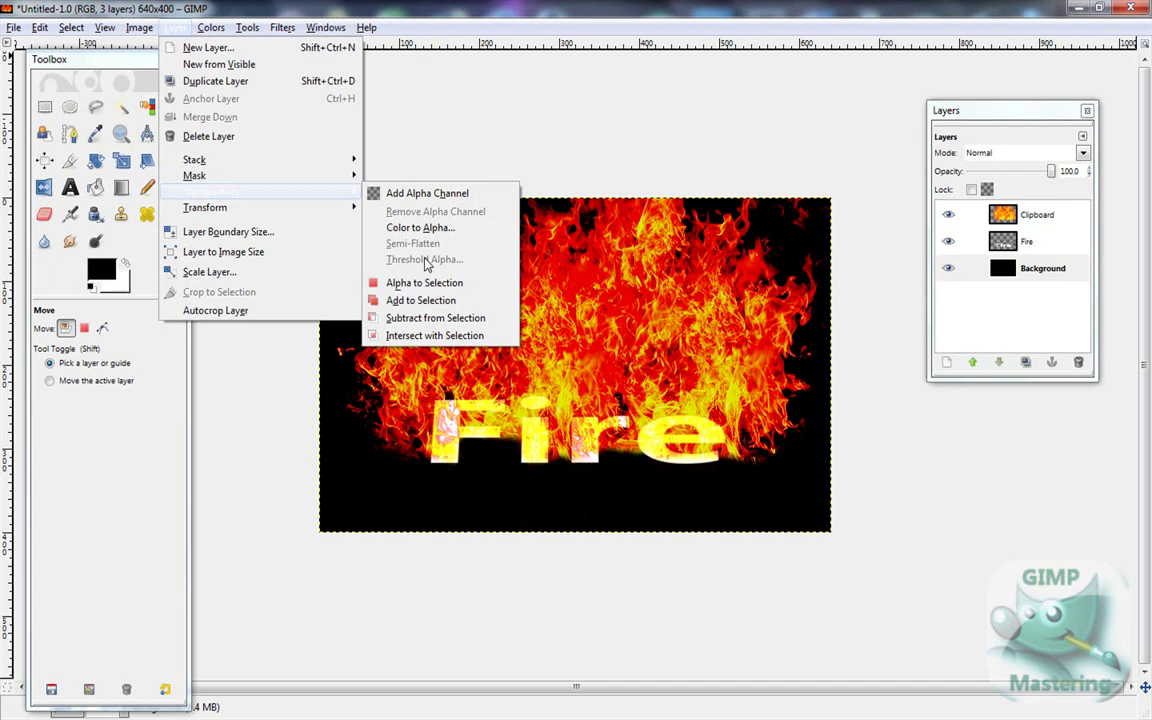
left_click(426, 229)
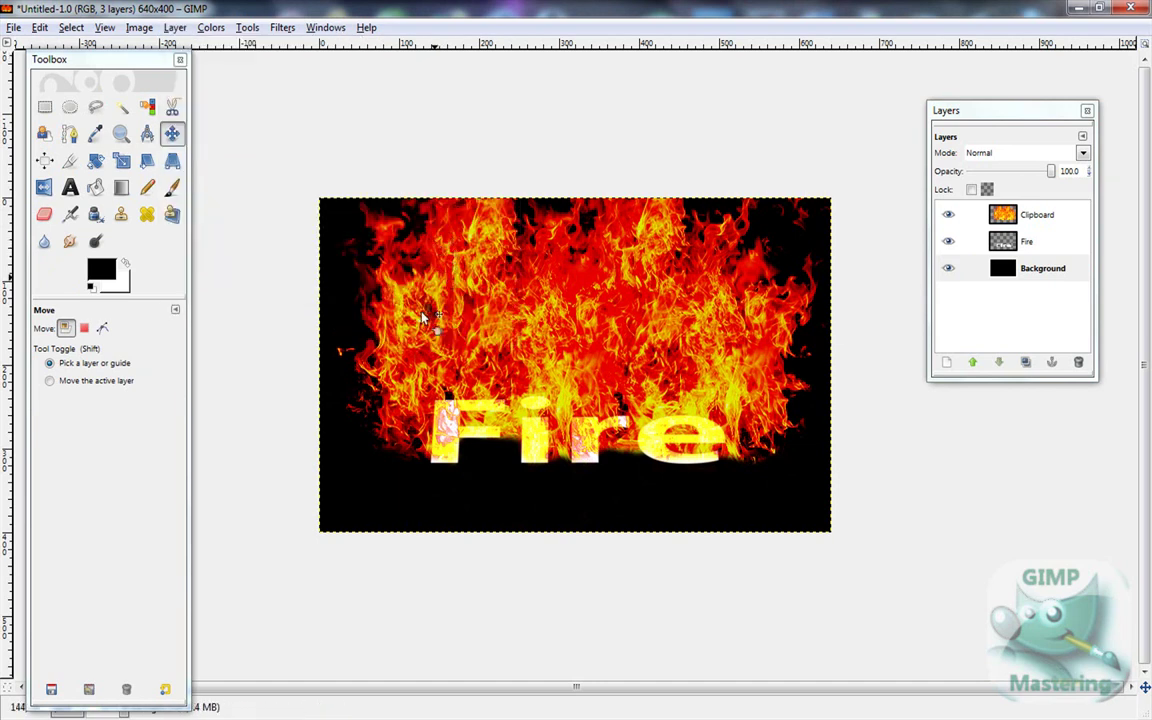
left_click(302, 479)
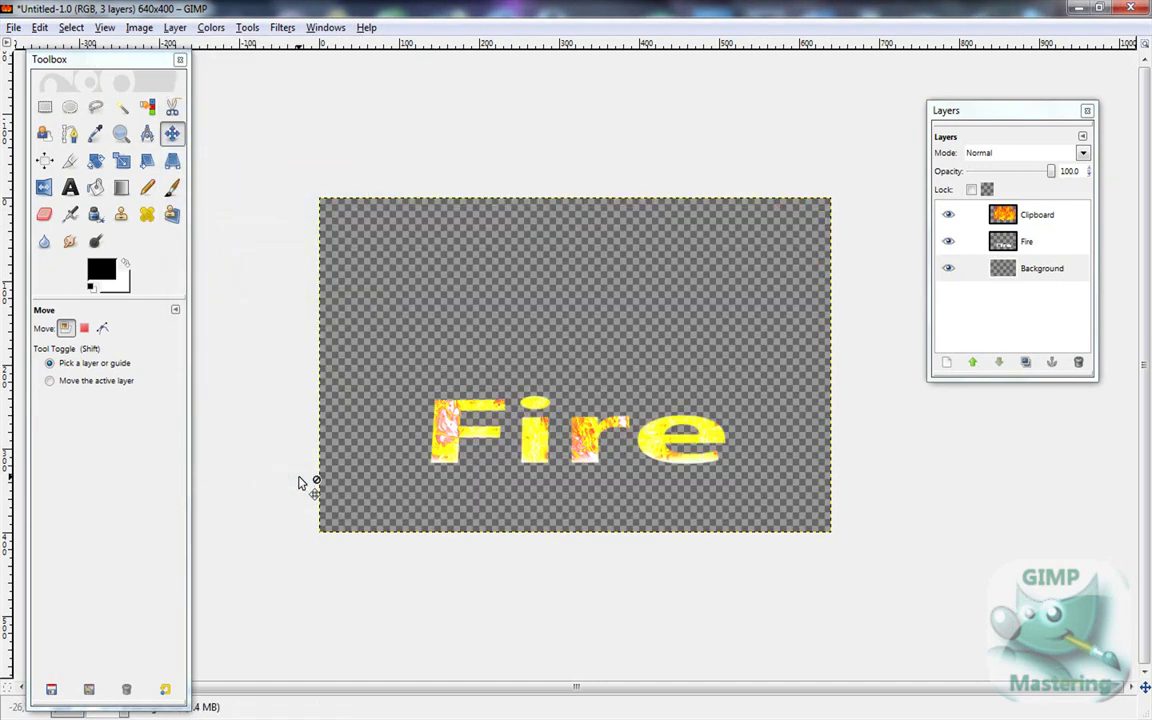
left_click(40, 27)
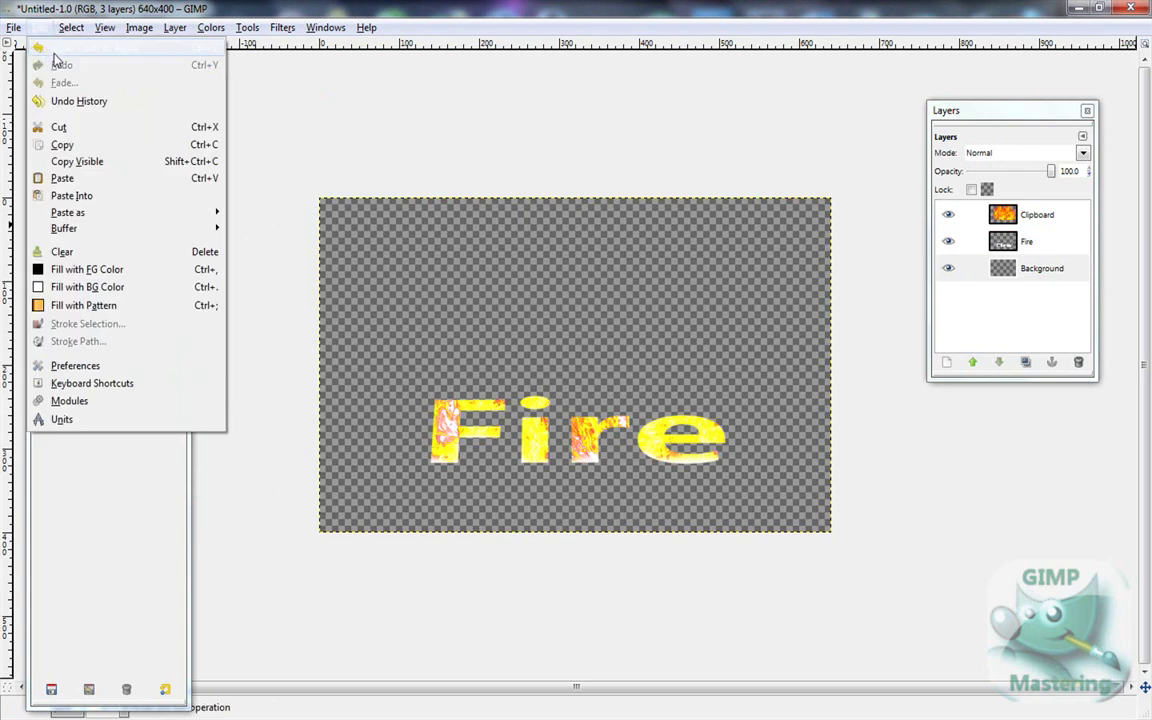
left_click(52, 48)
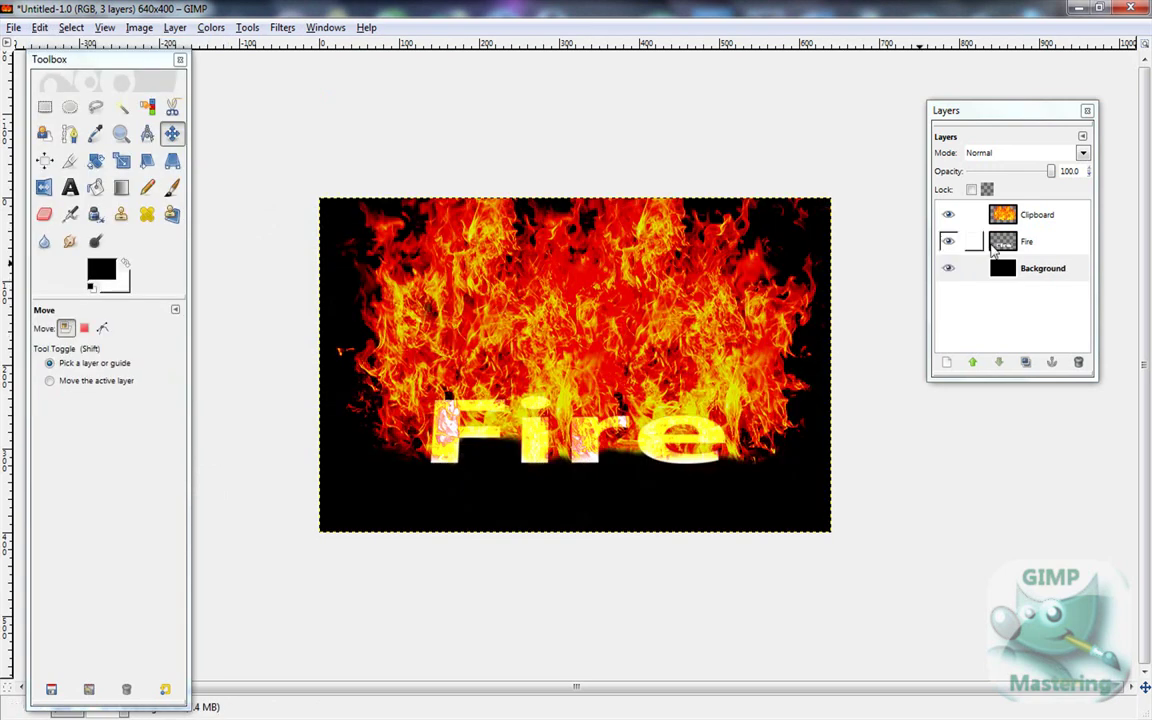
left_click(1008, 216)
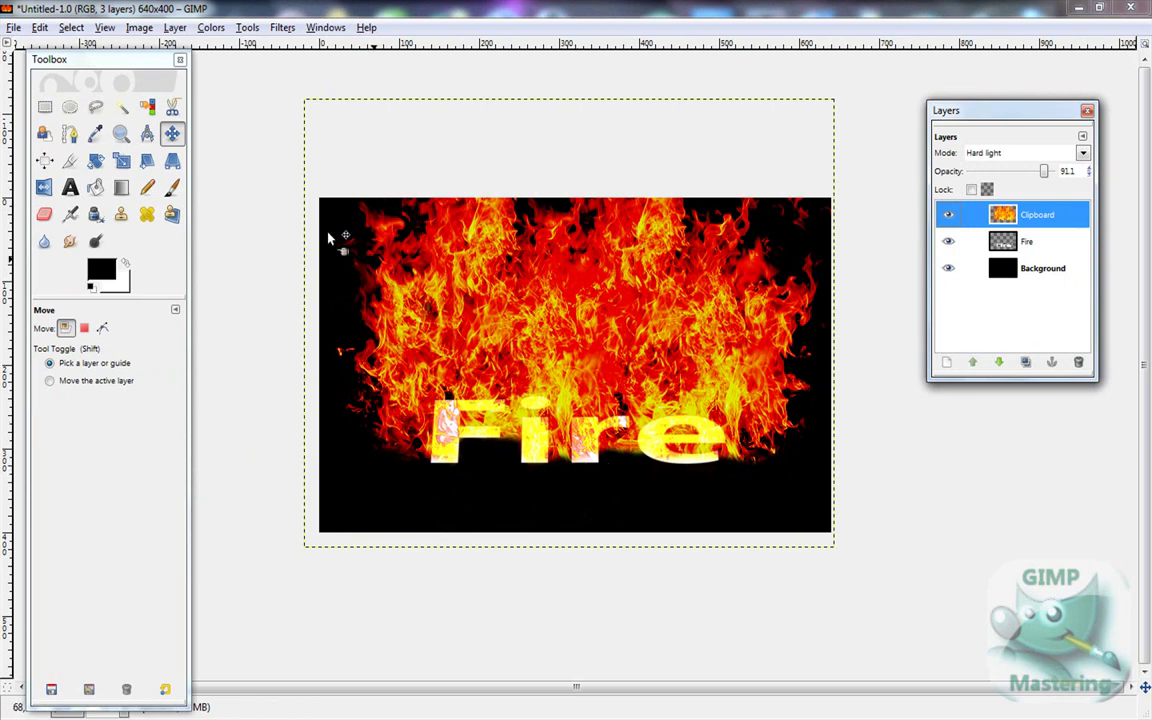
- Run Image > Flatten Image to merge flames, Fire text and black into one Background layer
left_click(130, 28)
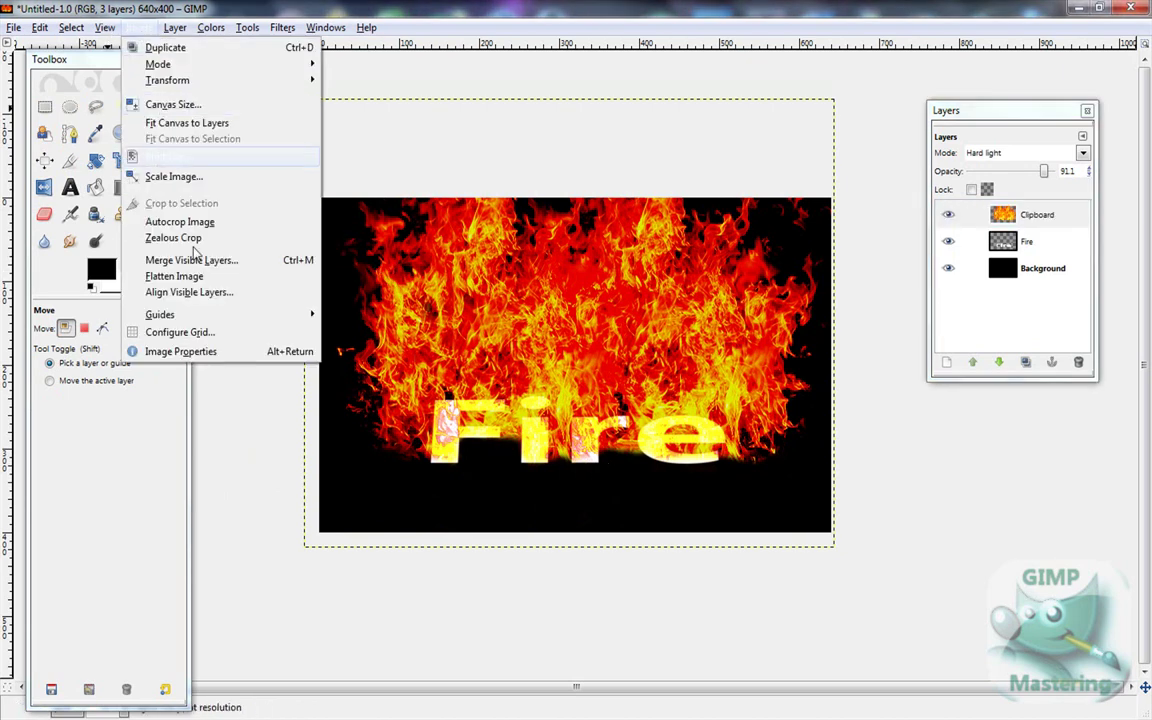
left_click(196, 278)
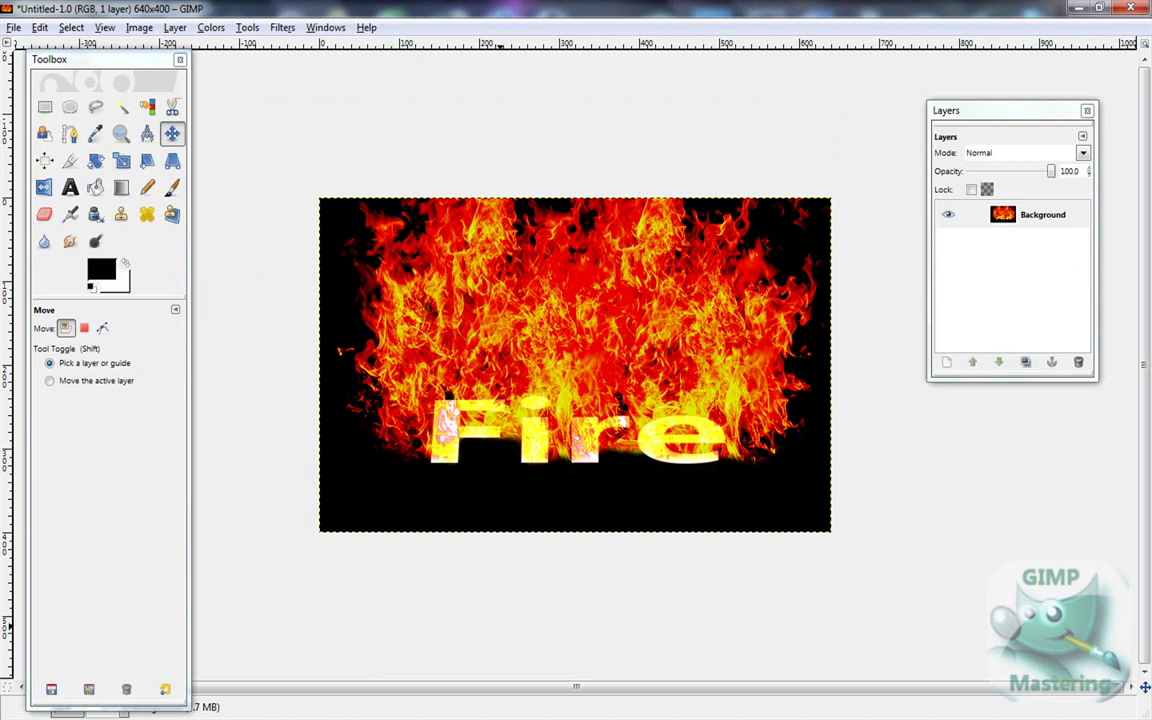
left_click(1012, 716)
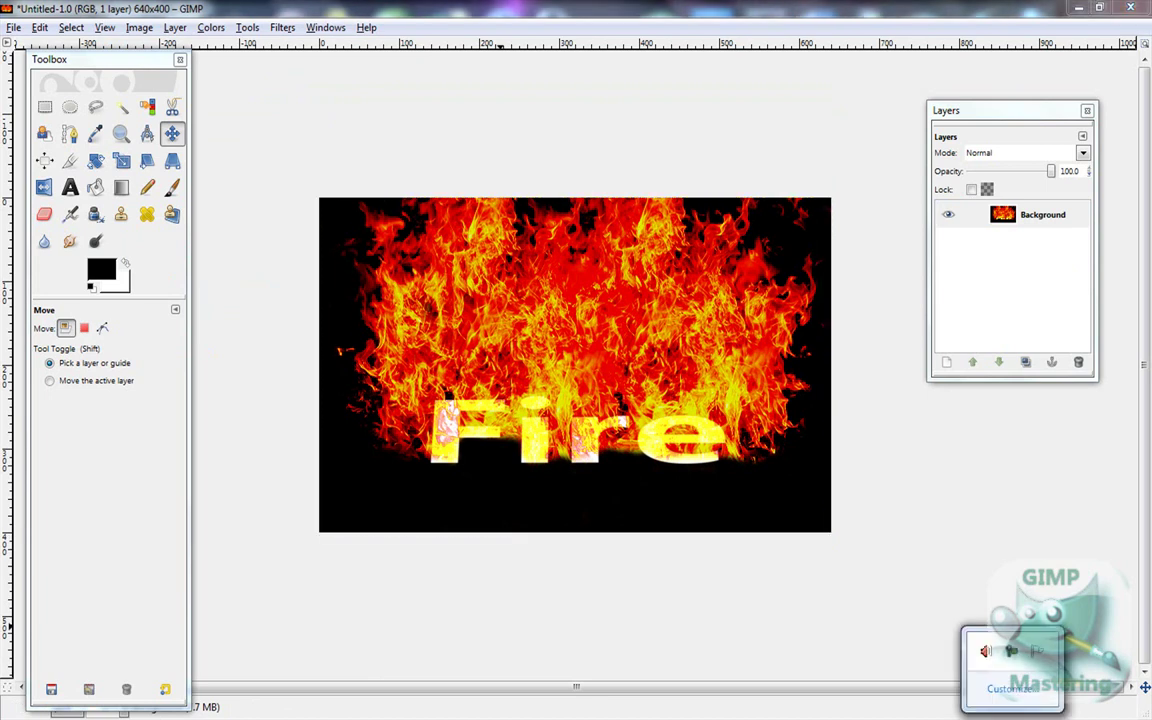
right_click(1013, 652)
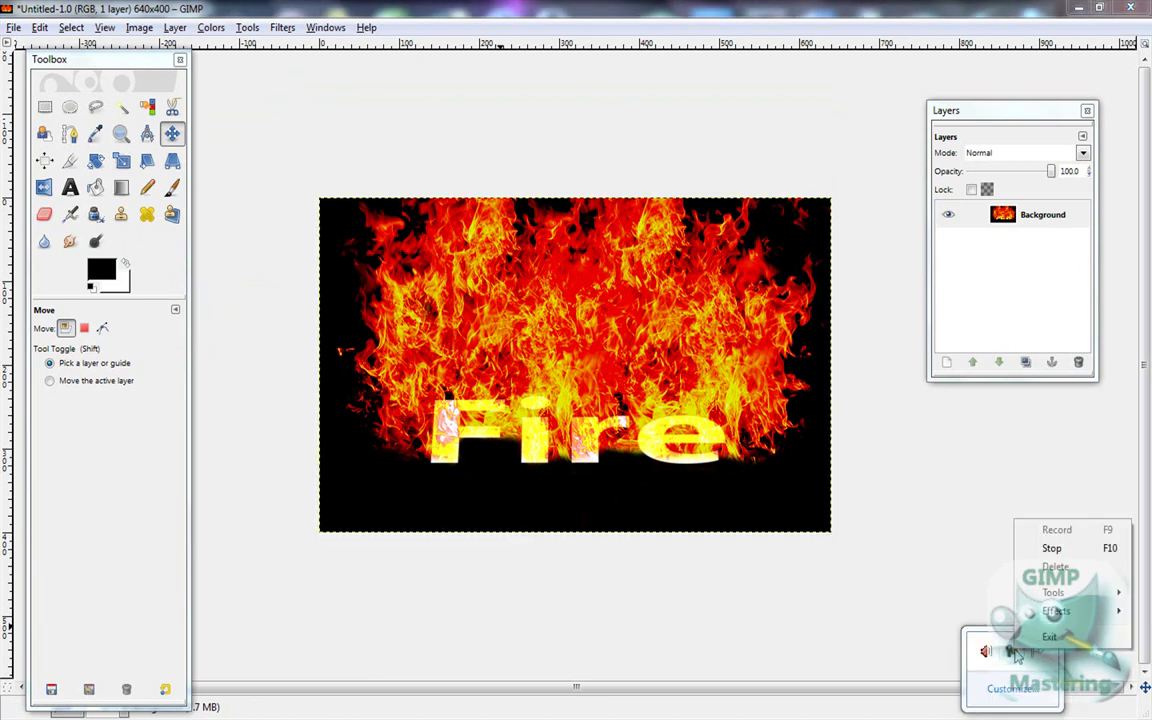